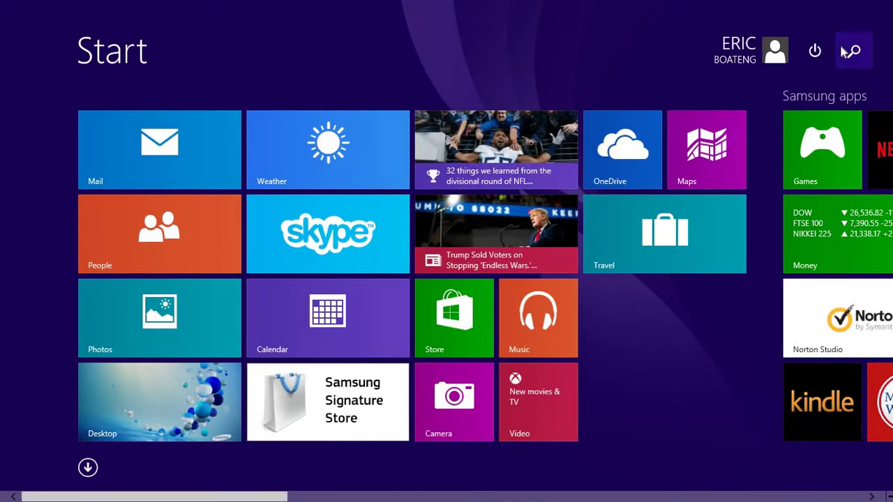
Step: Search for Steps Recorder, pin it to the taskbar and launch it from the desktop
{"action": "left_click", "coordinate": [846, 51]}
{"action": "type", "text": "steps Recorder"}
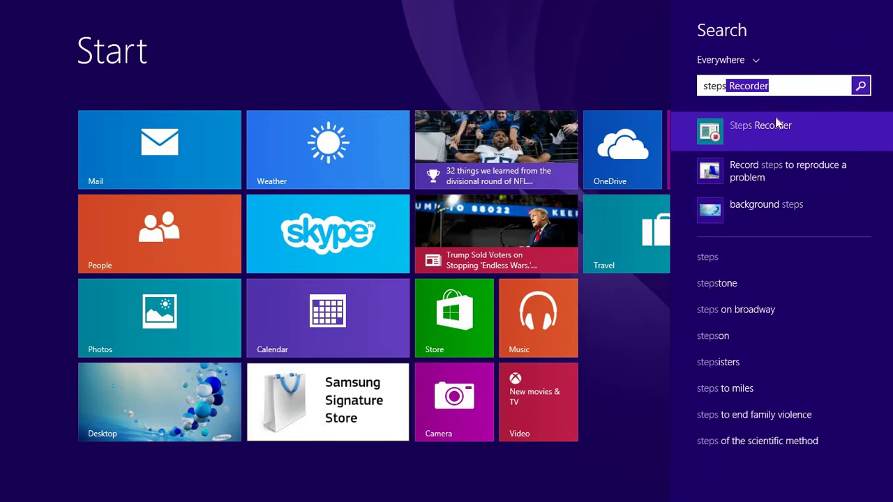
{"action": "right_click", "coordinate": [774, 131]}
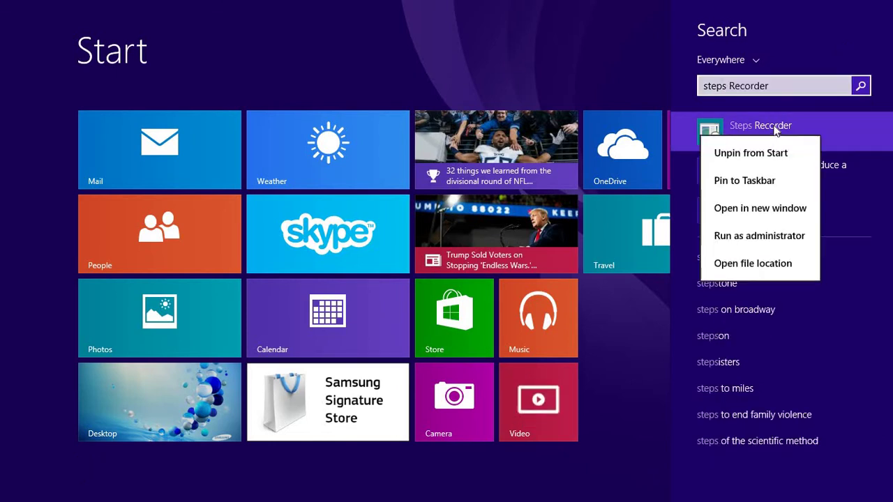
{"action": "left_click", "coordinate": [771, 181]}
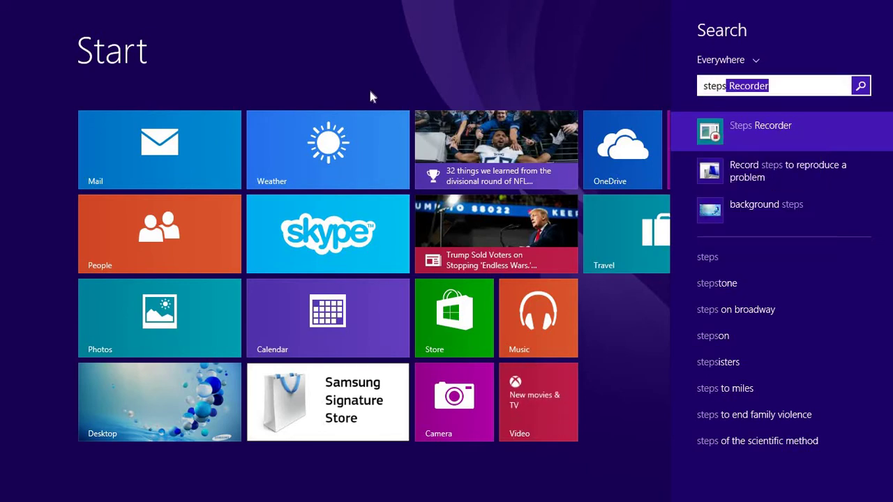
{"action": "key", "text": "super"}
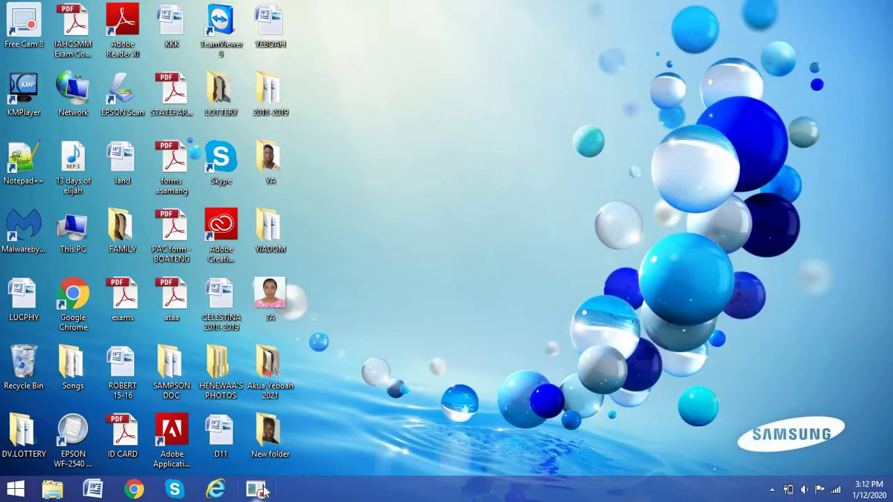
{"action": "left_click", "coordinate": [256, 490]}
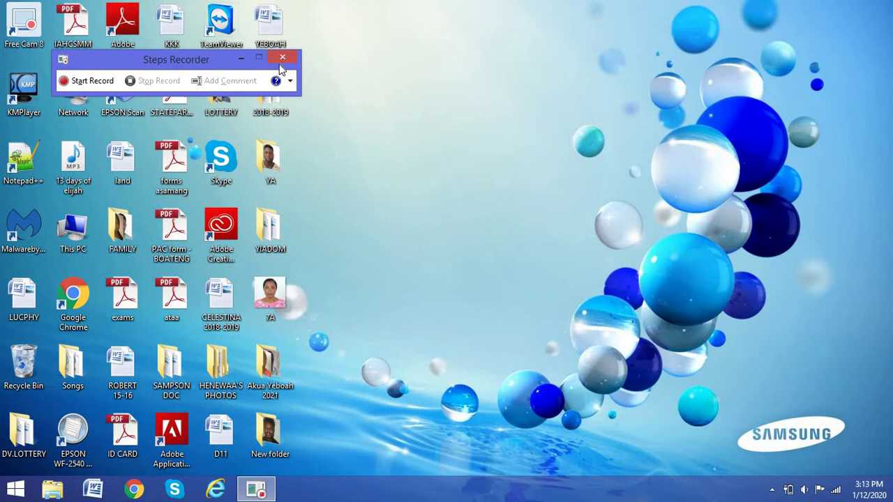
Step: Set the Steps Recorder output file to a ZIP named recording in the OneDrive Documents folder
{"action": "left_click", "coordinate": [290, 82]}
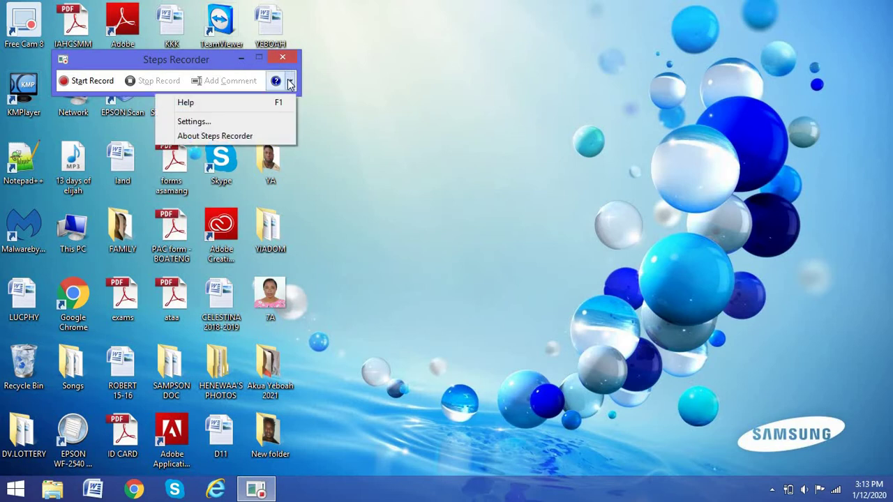
{"action": "left_click", "coordinate": [248, 119]}
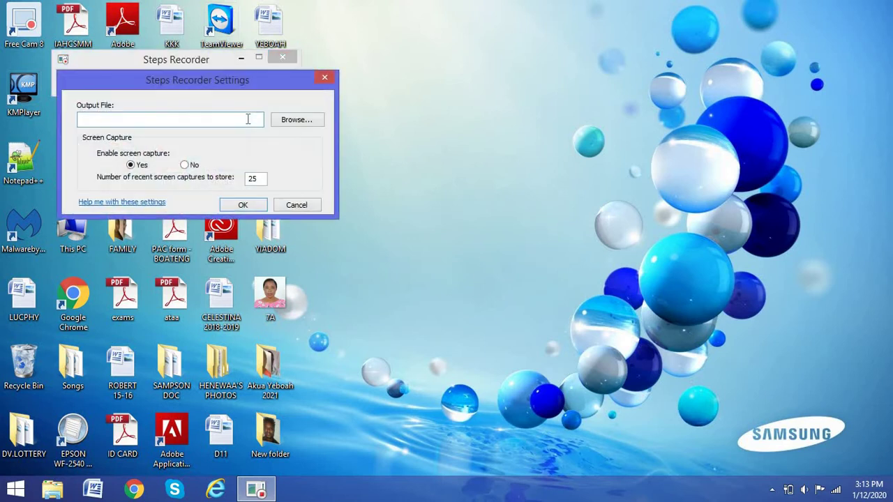
{"action": "left_click", "coordinate": [293, 119]}
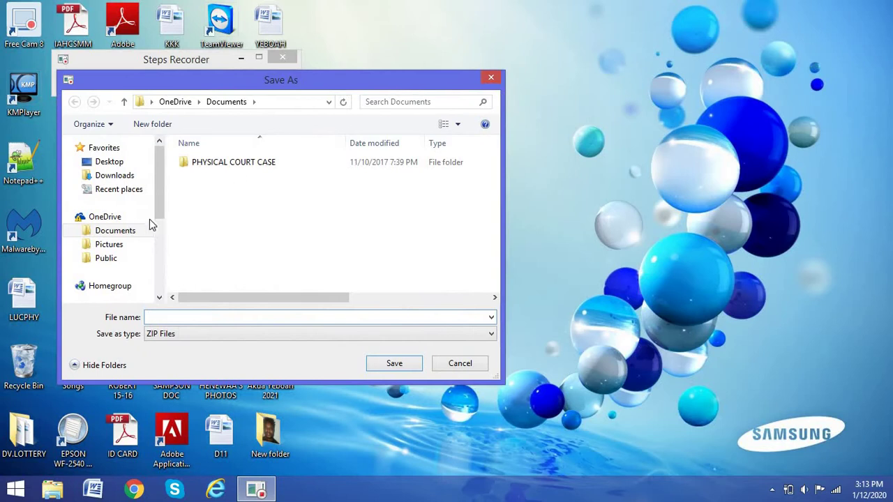
{"action": "left_click", "coordinate": [124, 231]}
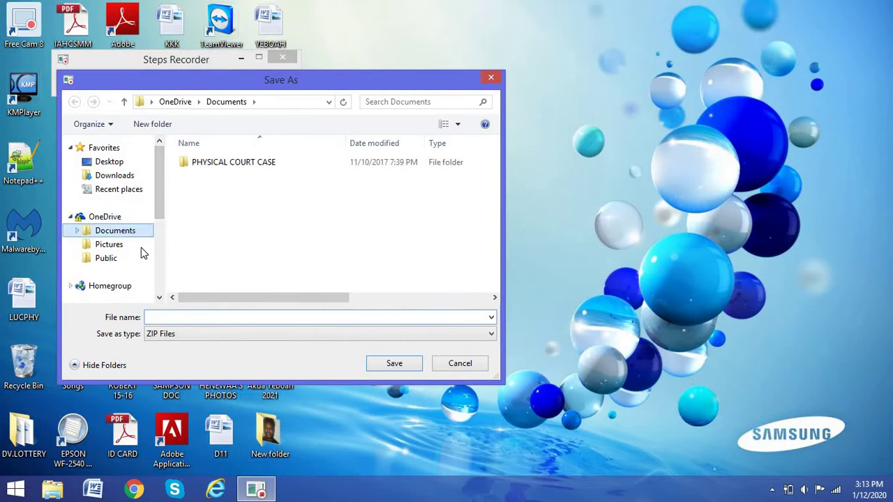
{"action": "left_click", "coordinate": [186, 317]}
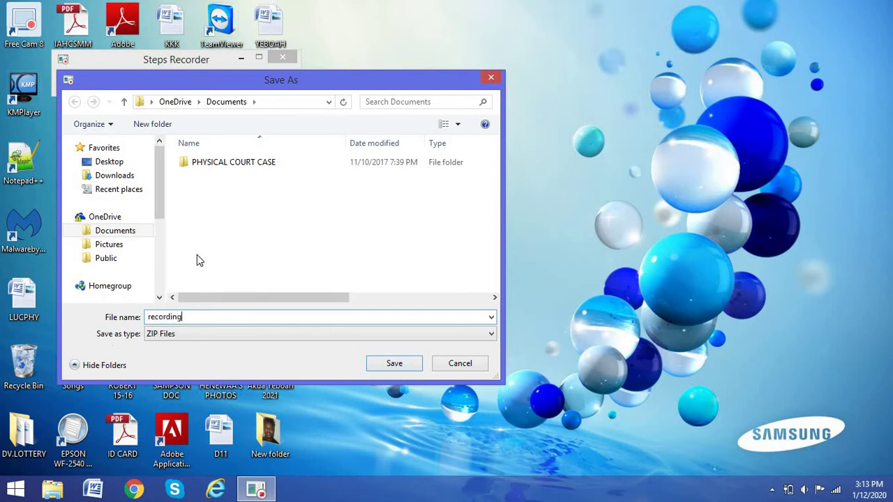
{"action": "left_click", "coordinate": [394, 364]}
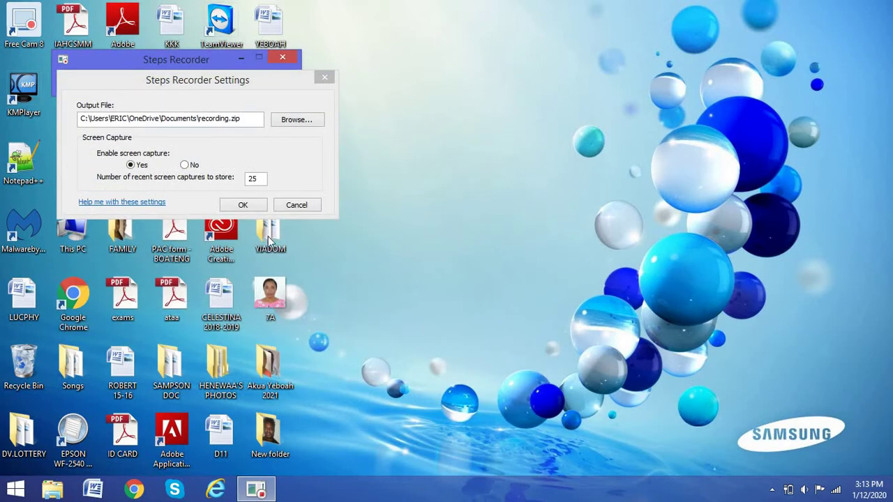
{"action": "left_click", "coordinate": [245, 205]}
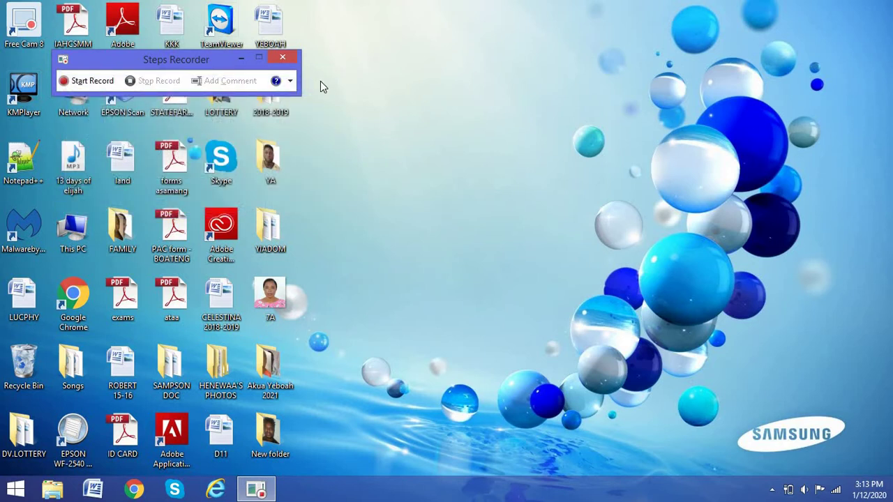
Step: Start recording with the recorder window moved clear of the desktop icons, and open the Downloads folder in File Explorer
{"action": "left_click_drag", "start_coordinate": [194, 65], "coordinate": [706, 116]}
{"action": "left_click", "coordinate": [589, 136]}
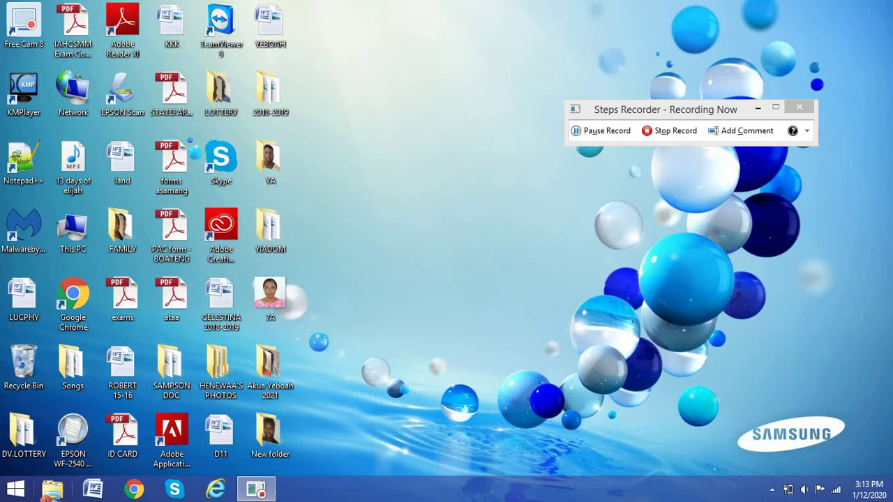
{"action": "left_click", "coordinate": [52, 490]}
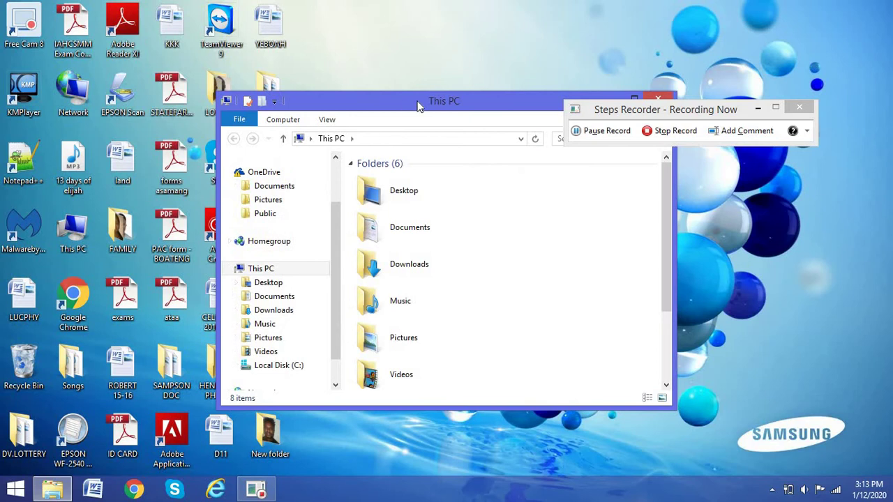
{"action": "left_click", "coordinate": [399, 305]}
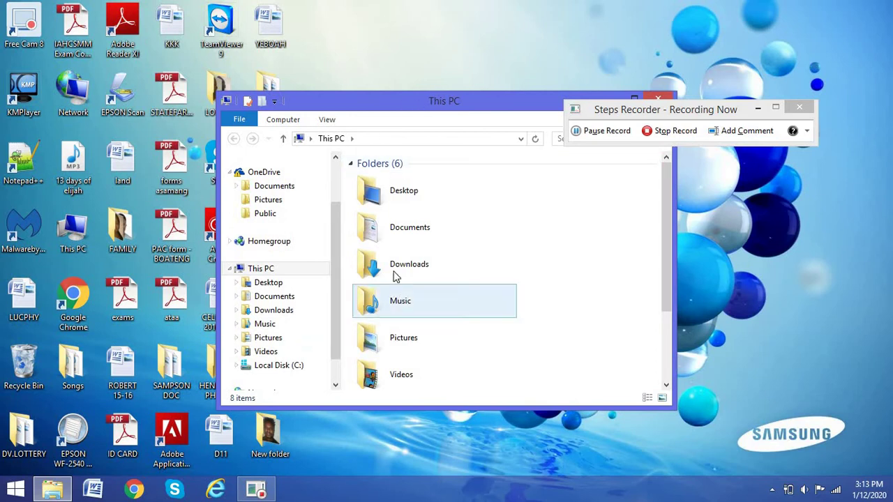
{"action": "double_click", "coordinate": [395, 276]}
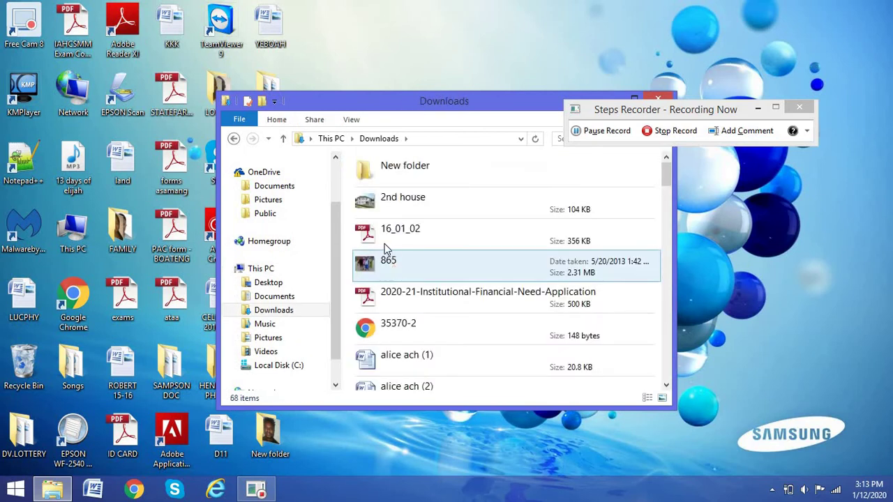
Step: Return to This PC, shift the File Explorer window slightly and close it
{"action": "left_click", "coordinate": [234, 138]}
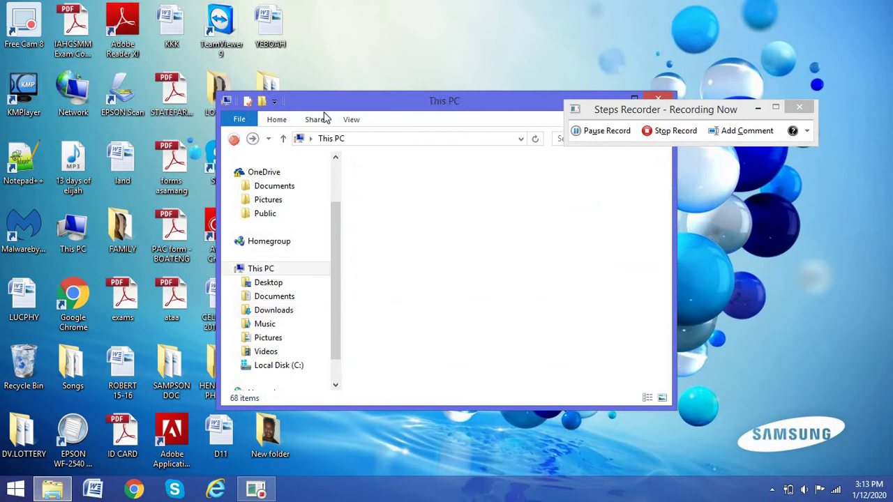
{"action": "left_click_drag", "start_coordinate": [326, 110], "coordinate": [279, 108]}
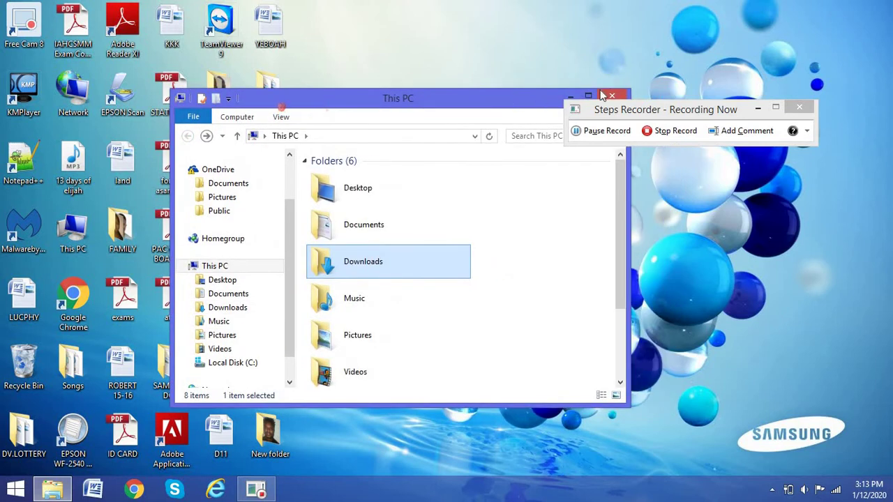
{"action": "left_click", "coordinate": [612, 95]}
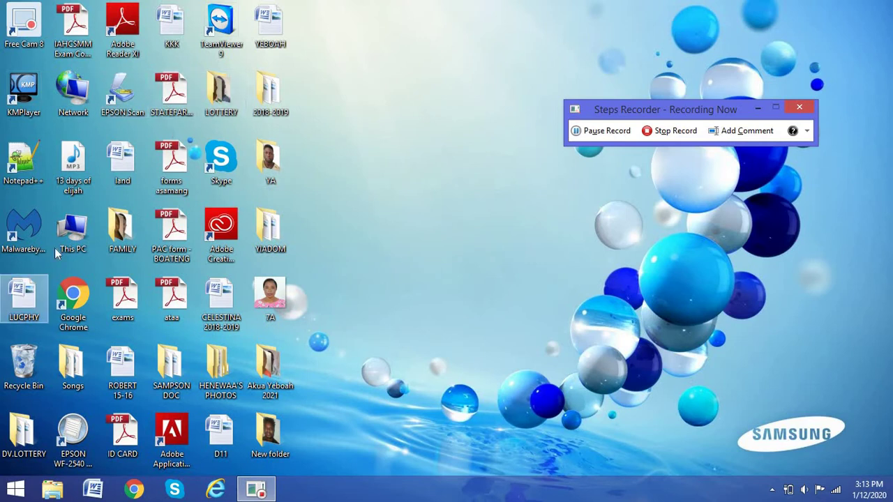
Step: Launch Google Chrome from the desktop and close it again, ending with the recording stopped
{"action": "left_click", "coordinate": [73, 297]}
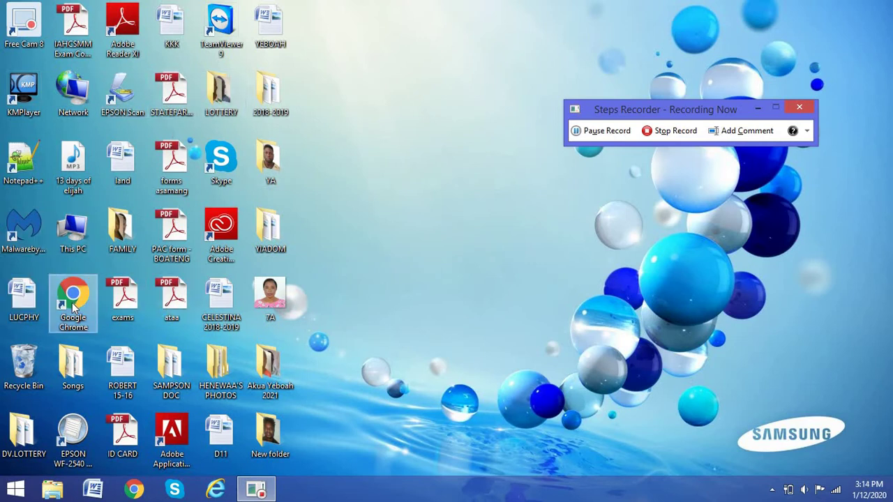
{"action": "double_click", "coordinate": [74, 296]}
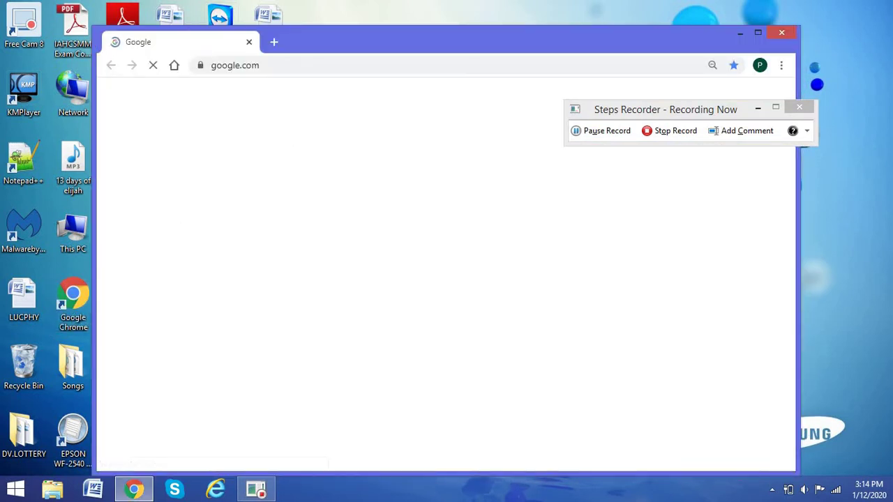
{"action": "left_click", "coordinate": [781, 33]}
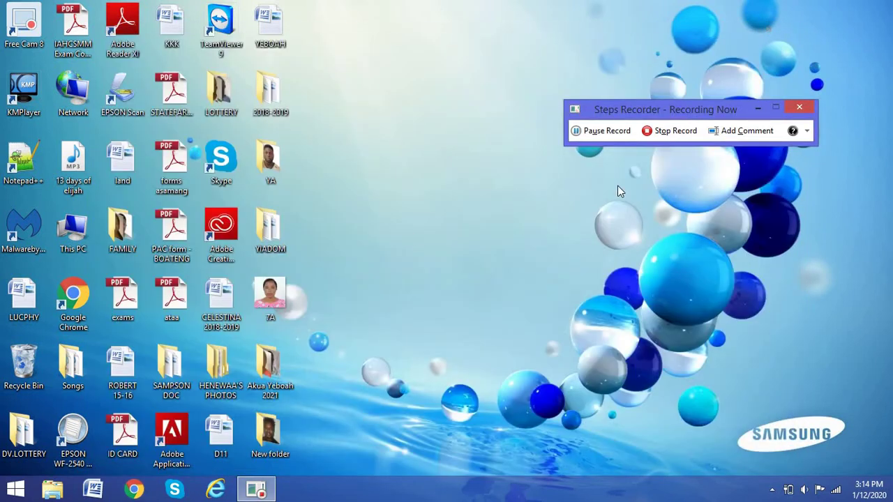
{"action": "left_click", "coordinate": [664, 131]}
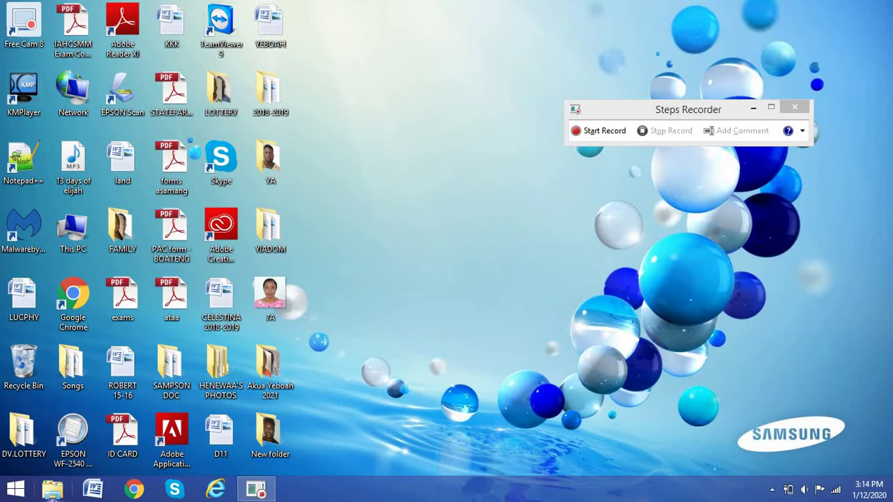
Step: Close Steps Recorder and open the OneDrive Documents folder in File Explorer
{"action": "left_click", "coordinate": [52, 491]}
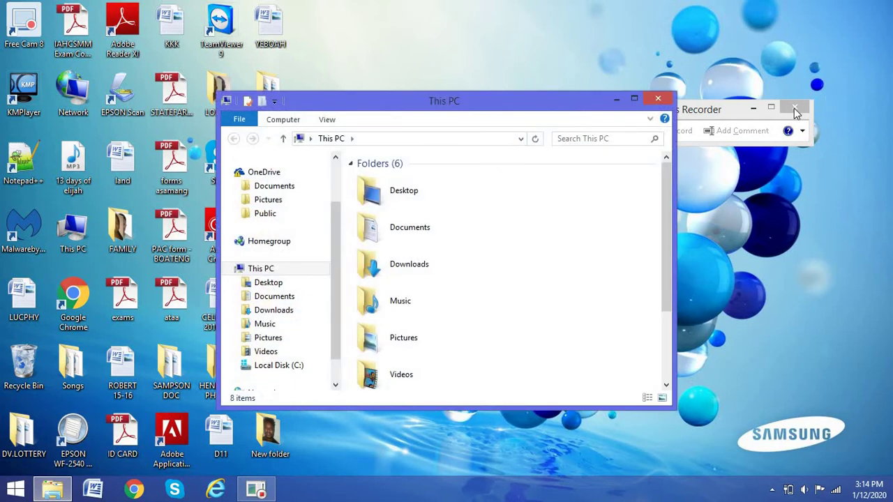
{"action": "left_click", "coordinate": [795, 107]}
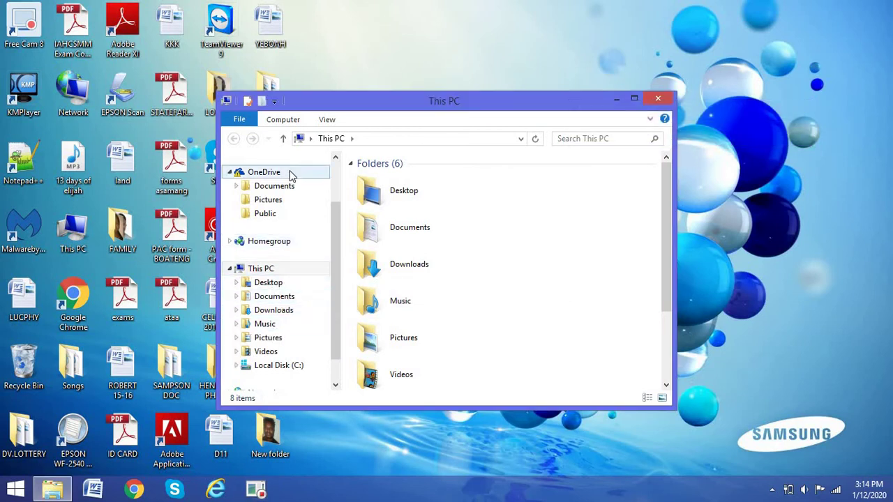
{"action": "left_click", "coordinate": [287, 190]}
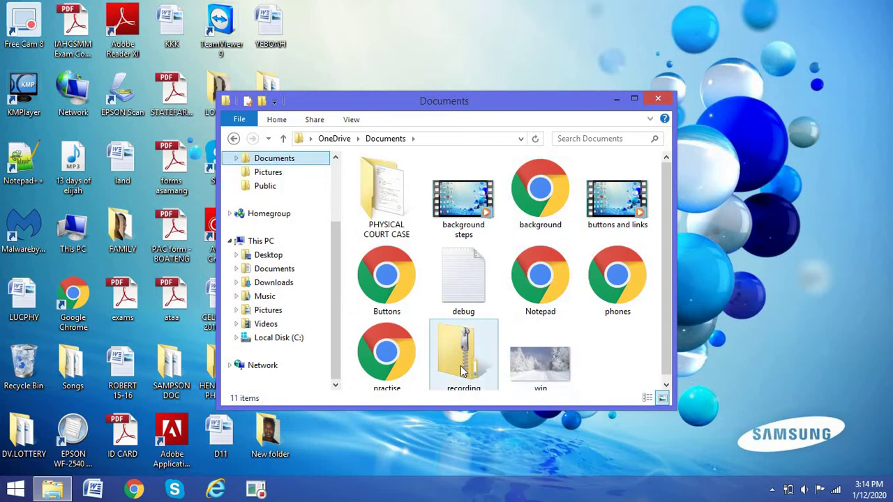
{"action": "left_click", "coordinate": [667, 383]}
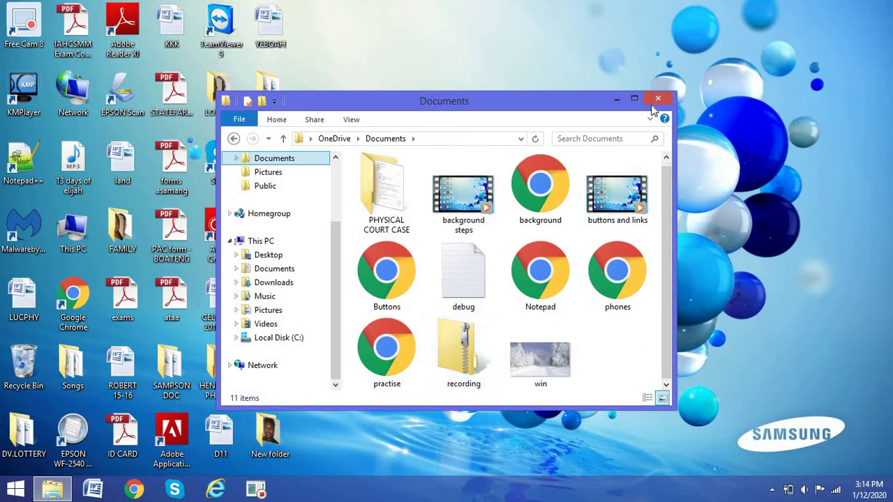
Step: Open the MHTML report inside the recording ZIP file and maximize its window
{"action": "double_click", "coordinate": [464, 349]}
{"action": "left_click", "coordinate": [474, 180]}
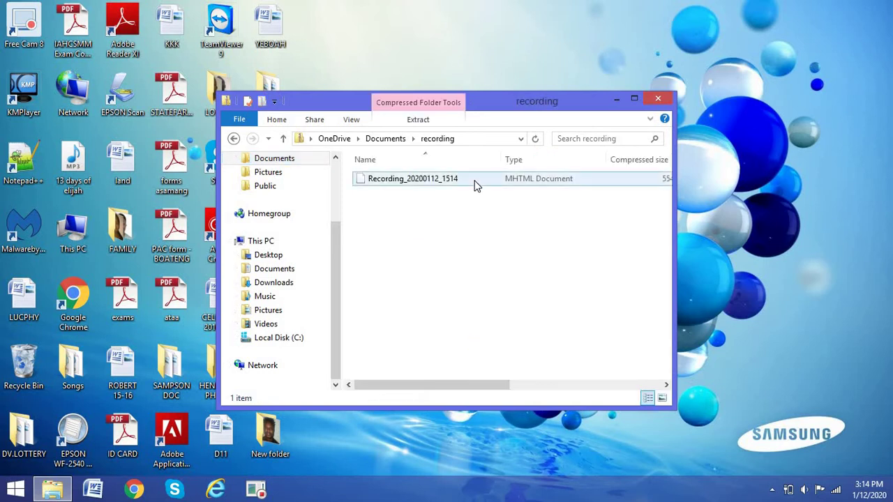
{"action": "double_click", "coordinate": [475, 181]}
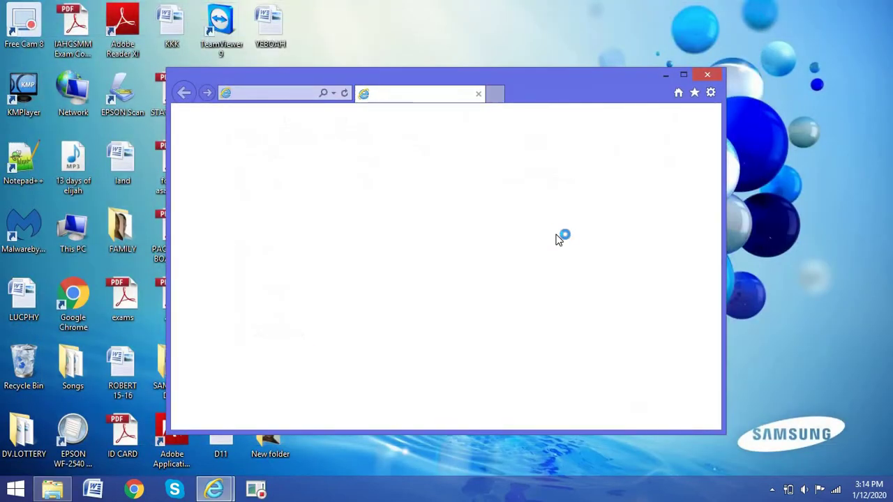
{"action": "left_click", "coordinate": [684, 75]}
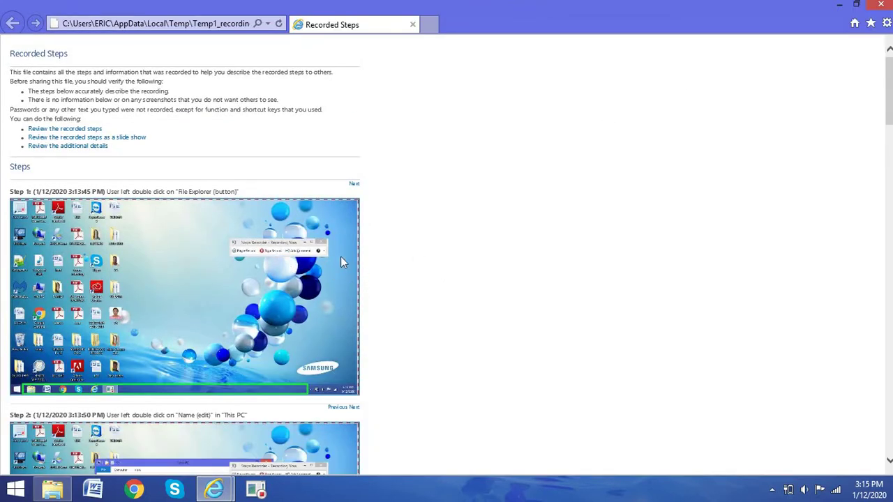
Step: Review the recorded steps with their screenshots and the additional details in the report
{"action": "scroll", "coordinate": [423, 283], "scroll_direction": "down", "scroll_amount": 8}
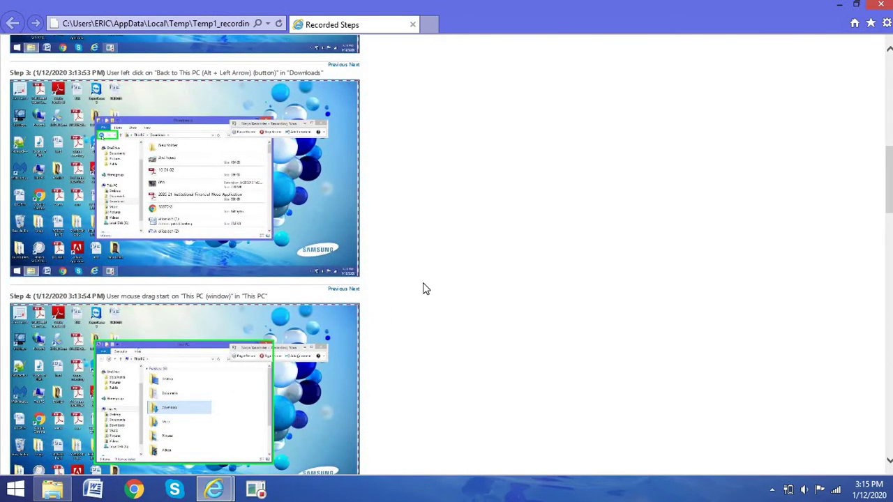
{"action": "scroll", "coordinate": [426, 288], "scroll_direction": "down", "scroll_amount": 3}
{"action": "scroll", "coordinate": [427, 288], "scroll_direction": "down", "scroll_amount": 3}
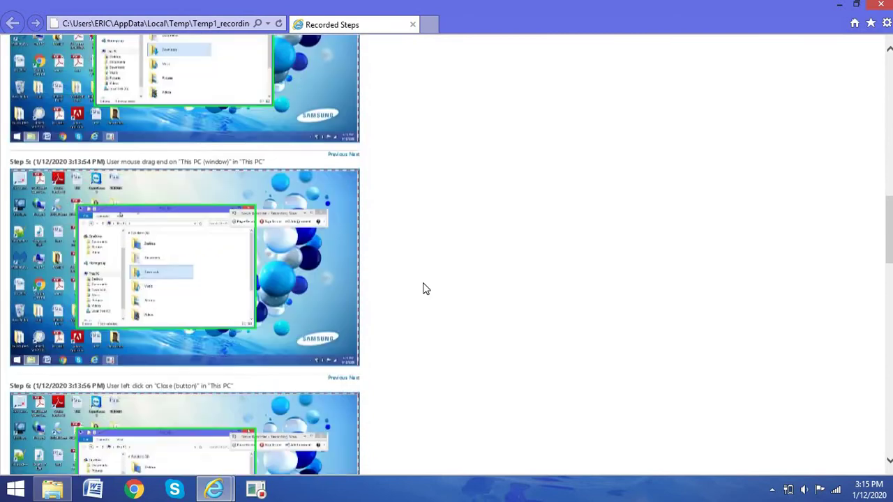
{"action": "scroll", "coordinate": [426, 288], "scroll_direction": "down", "scroll_amount": 10}
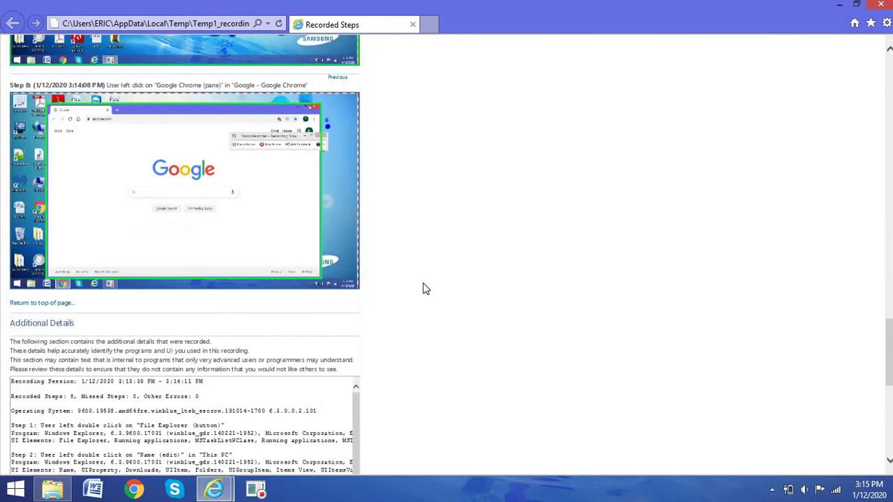
{"action": "scroll", "coordinate": [424, 284], "scroll_direction": "down", "scroll_amount": 3}
{"action": "scroll", "coordinate": [424, 284], "scroll_direction": "up", "scroll_amount": 5}
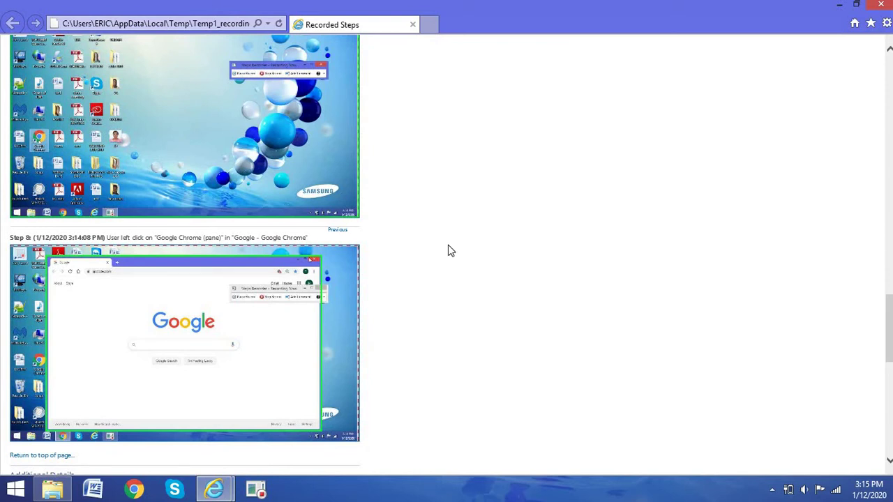
{"action": "scroll", "coordinate": [402, 323], "scroll_direction": "up", "scroll_amount": 4}
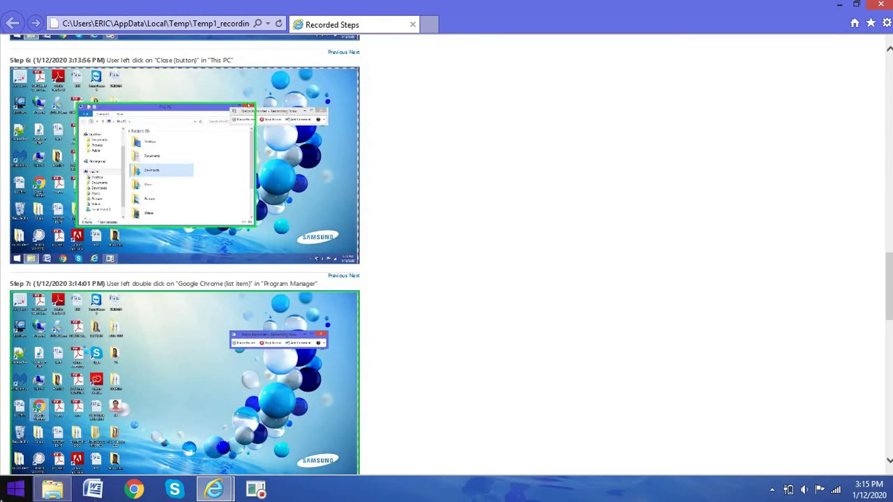
Step: Search for Snipping Tool, pin it to the taskbar, and return to the Recorded Steps report
{"action": "left_click", "coordinate": [16, 490]}
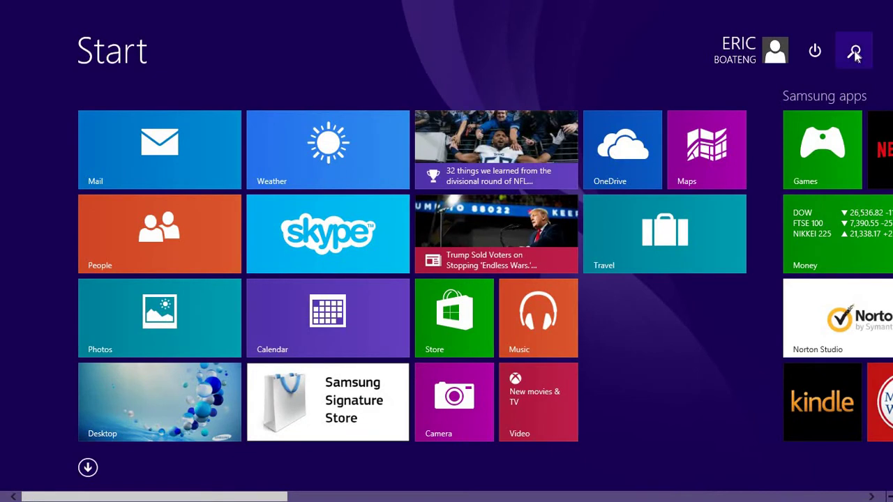
{"action": "left_click", "coordinate": [856, 55]}
{"action": "type", "text": "s"}
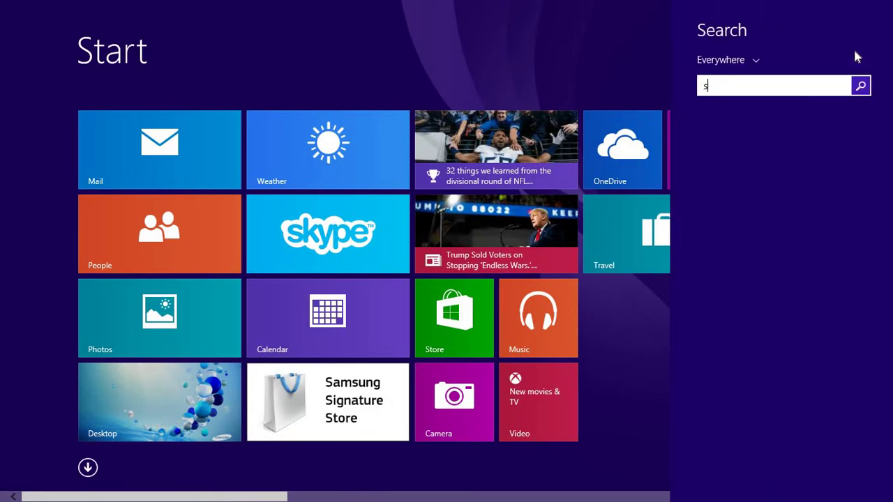
{"action": "type", "text": "nipping Tool"}
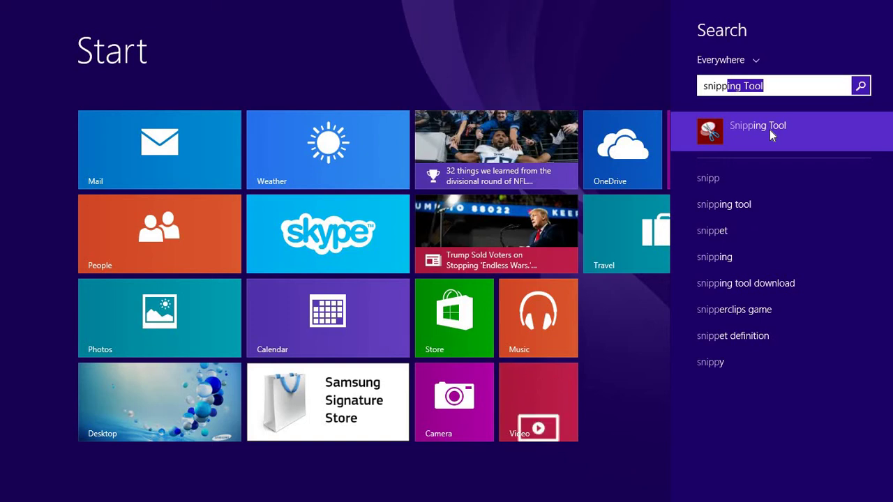
{"action": "right_click", "coordinate": [769, 130]}
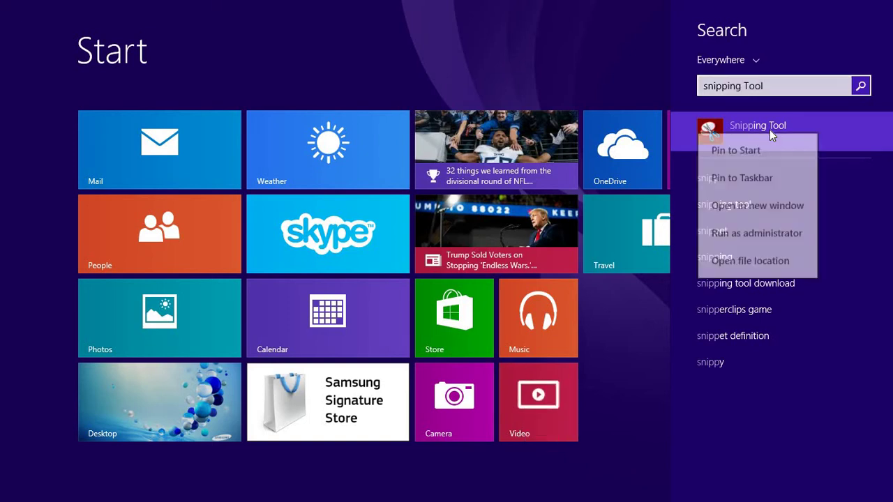
{"action": "left_click", "coordinate": [757, 180]}
{"action": "key", "text": "Escape"}
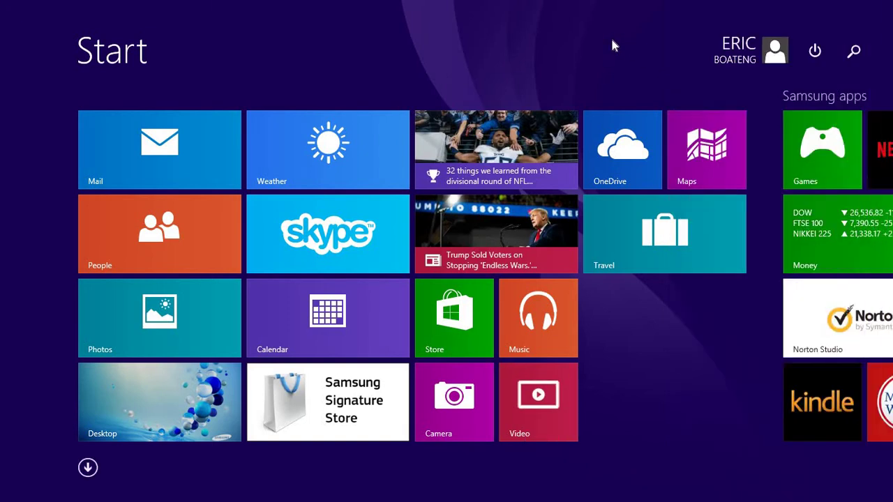
{"action": "key", "text": "Escape"}
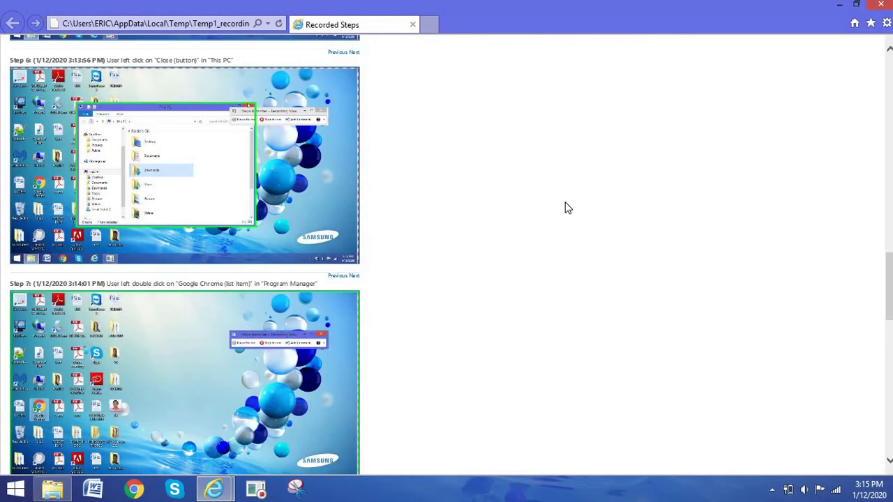
Step: Capture the Step 2 screenshot in the report as a rectangular snip with Snipping Tool
{"action": "scroll", "coordinate": [567, 208], "scroll_direction": "up", "scroll_amount": 3}
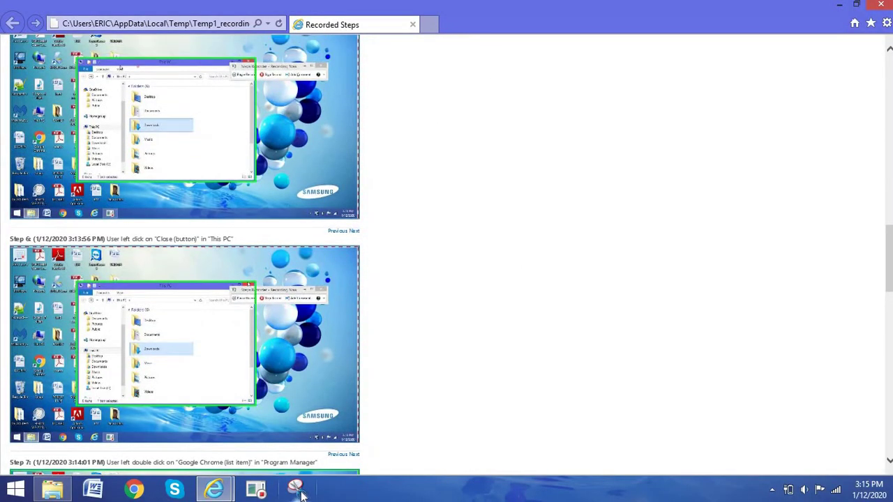
{"action": "scroll", "coordinate": [517, 256], "scroll_direction": "up", "scroll_amount": 10}
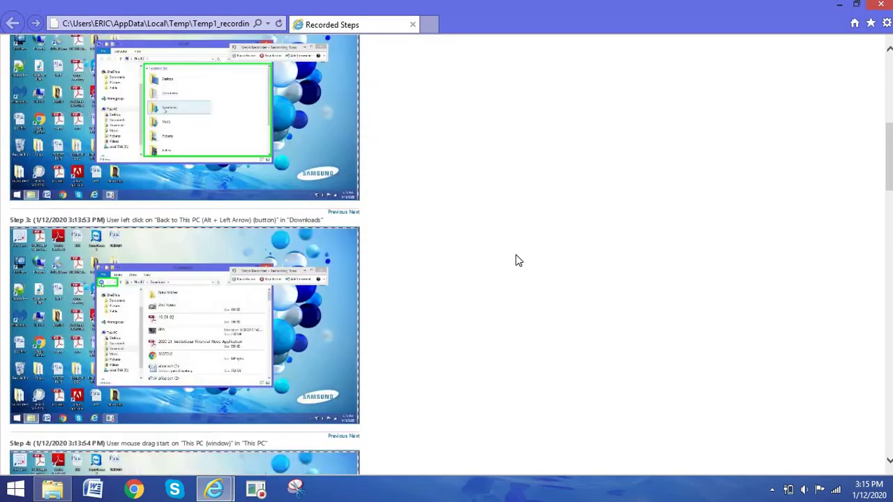
{"action": "scroll", "coordinate": [516, 260], "scroll_direction": "up", "scroll_amount": 5}
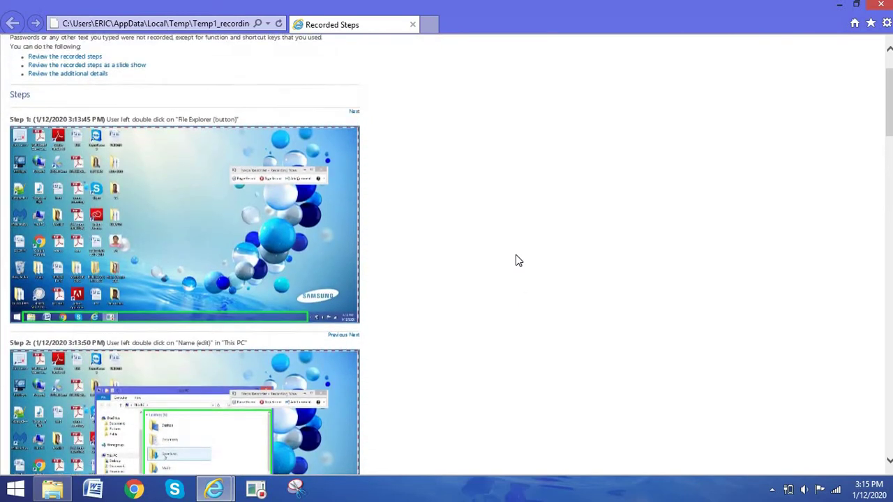
{"action": "scroll", "coordinate": [516, 260], "scroll_direction": "down", "scroll_amount": 2}
{"action": "scroll", "coordinate": [516, 260], "scroll_direction": "up", "scroll_amount": 1}
{"action": "scroll", "coordinate": [515, 258], "scroll_direction": "down", "scroll_amount": 2}
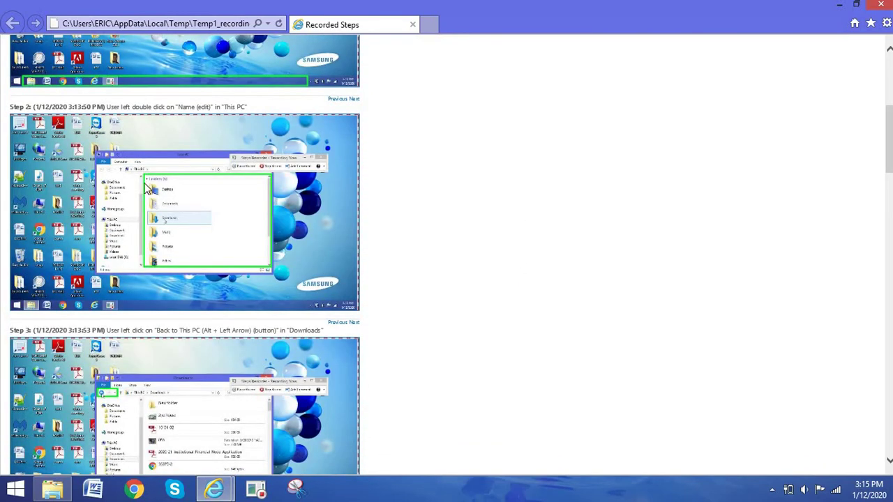
{"action": "left_click", "coordinate": [299, 494]}
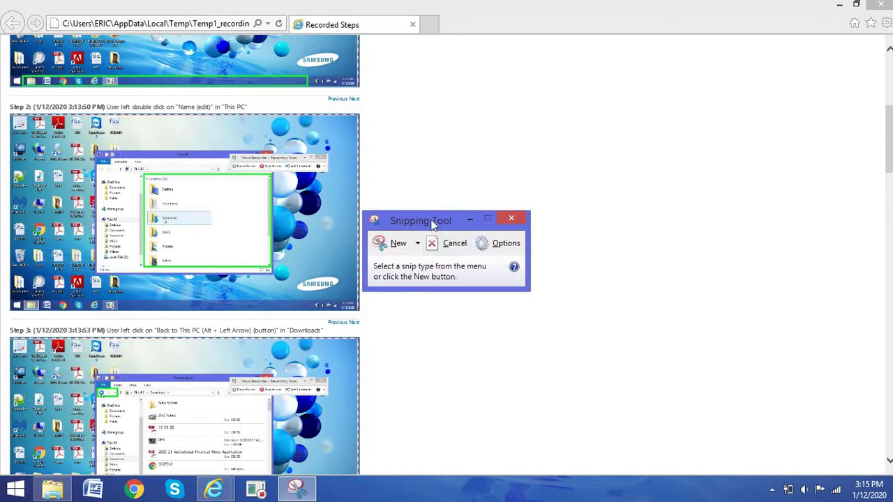
{"action": "left_click_drag", "start_coordinate": [432, 223], "coordinate": [608, 157]}
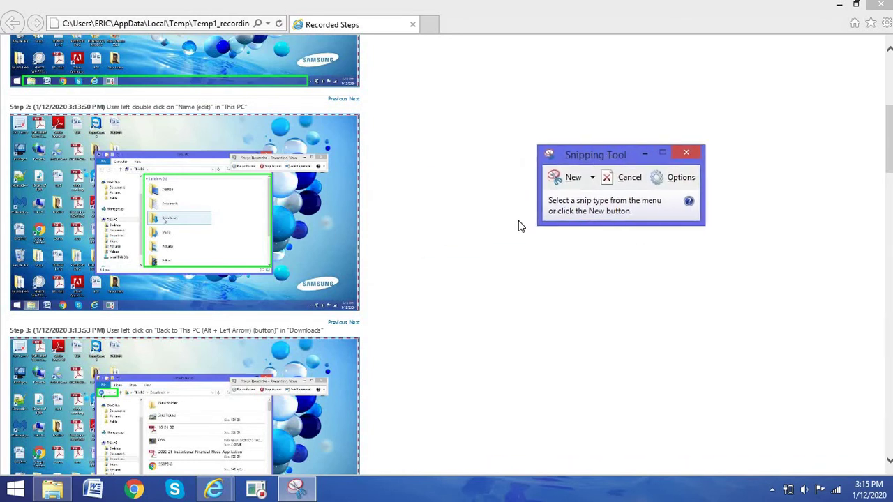
{"action": "left_click", "coordinate": [571, 185]}
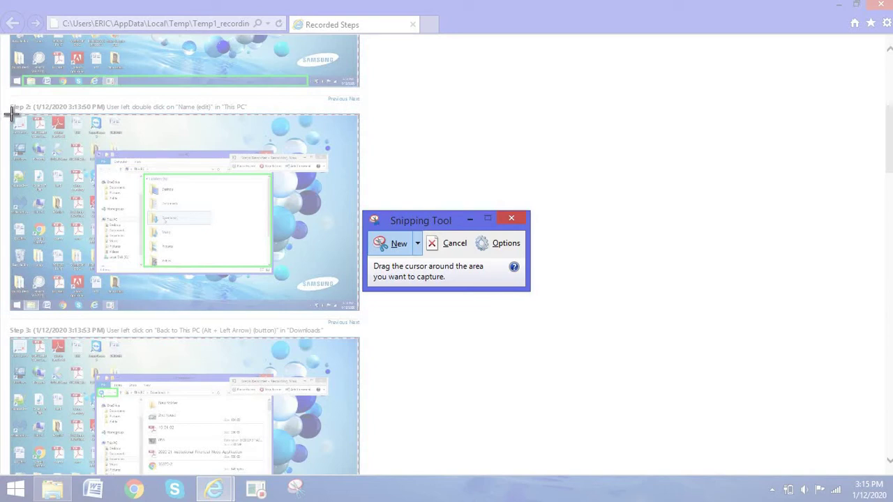
{"action": "left_click_drag", "start_coordinate": [10, 113], "coordinate": [225, 167]}
{"action": "left_click_drag", "start_coordinate": [323, 202], "coordinate": [360, 313]}
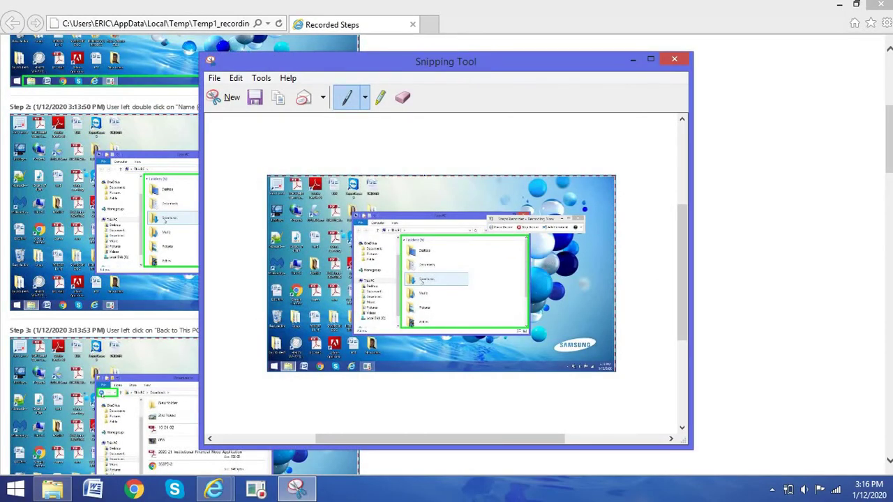
Step: Save the snip as a PNG named Capture one in the OneDrive Documents folder and close Snipping Tool
{"action": "left_click", "coordinate": [212, 79]}
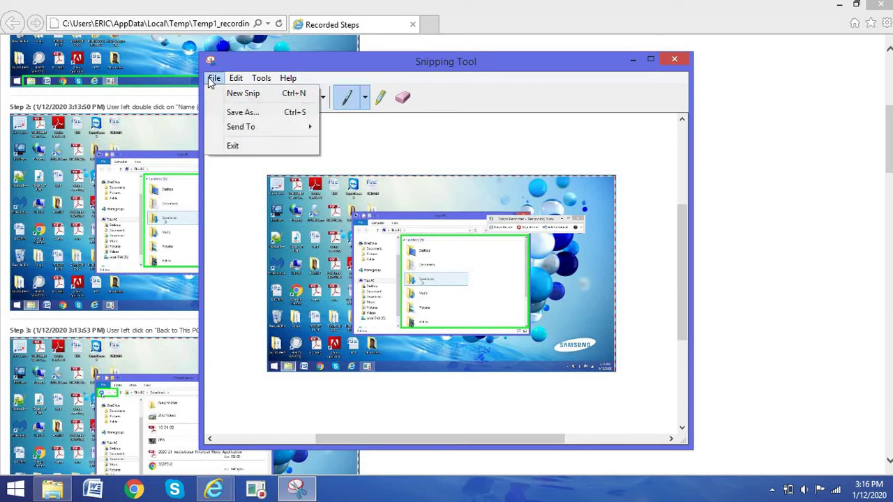
{"action": "left_click", "coordinate": [224, 113]}
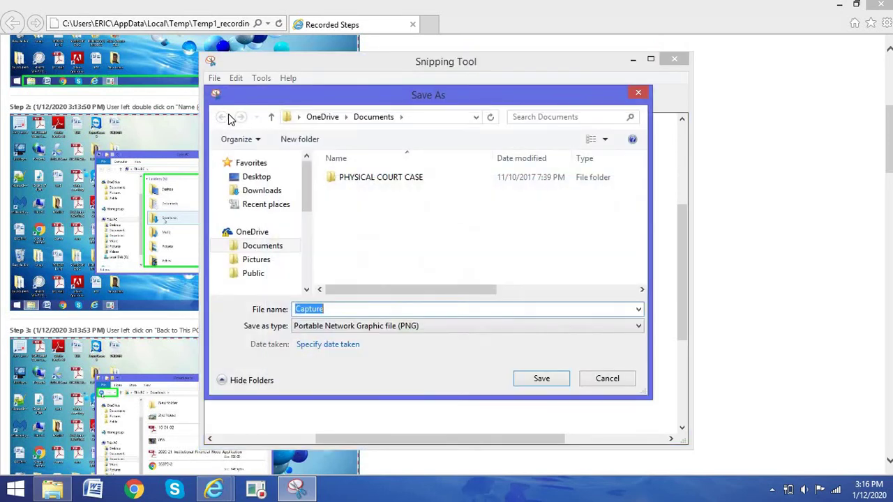
{"action": "left_click", "coordinate": [344, 307]}
{"action": "left_click", "coordinate": [542, 378]}
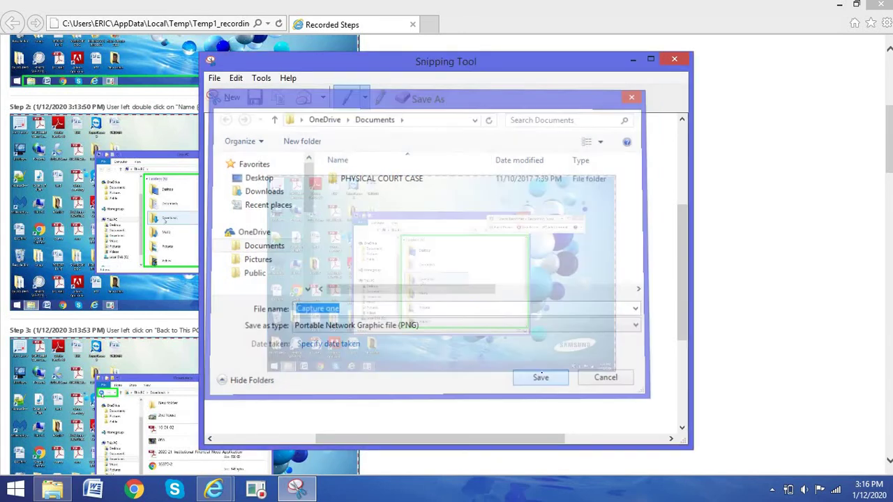
{"action": "left_click", "coordinate": [677, 58]}
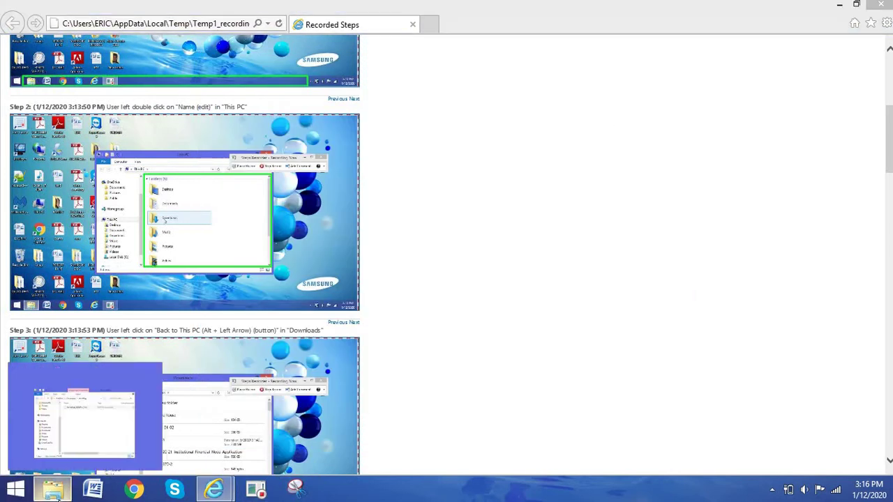
Step: View the Capture one image from the OneDrive Documents folder, close the viewer, and return to the report
{"action": "left_click", "coordinate": [53, 490]}
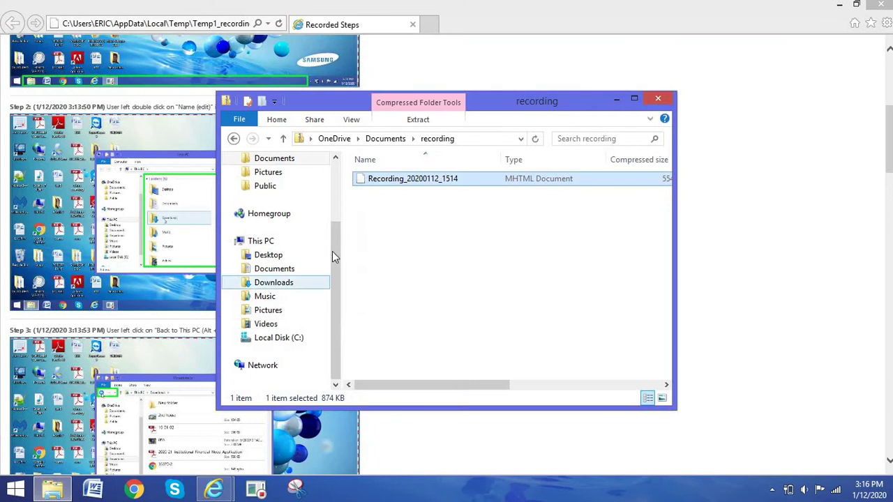
{"action": "left_click", "coordinate": [291, 162]}
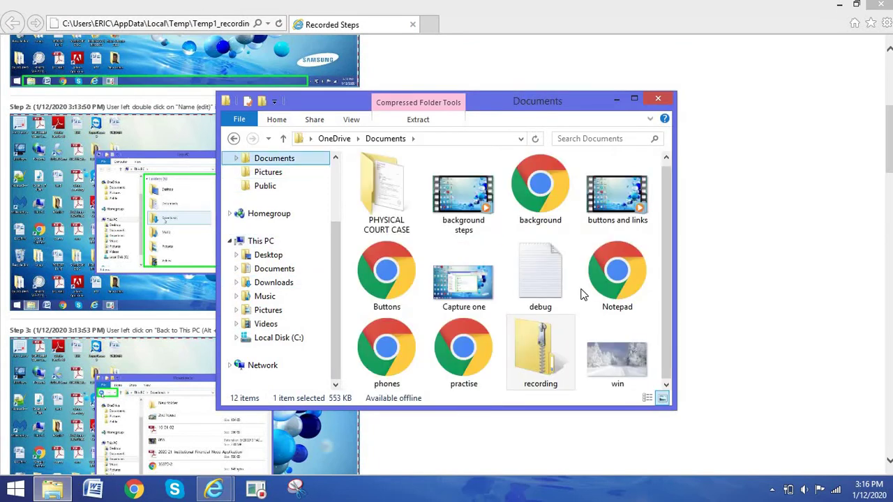
{"action": "left_click", "coordinate": [468, 299]}
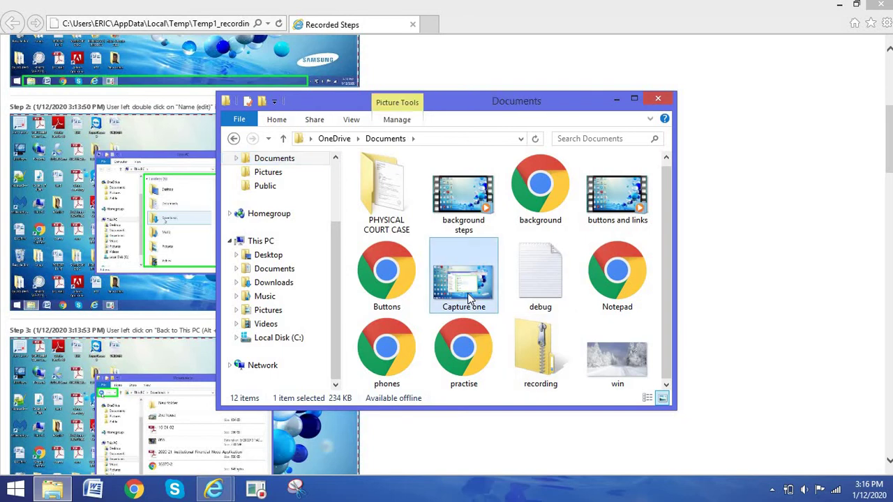
{"action": "double_click", "coordinate": [469, 298]}
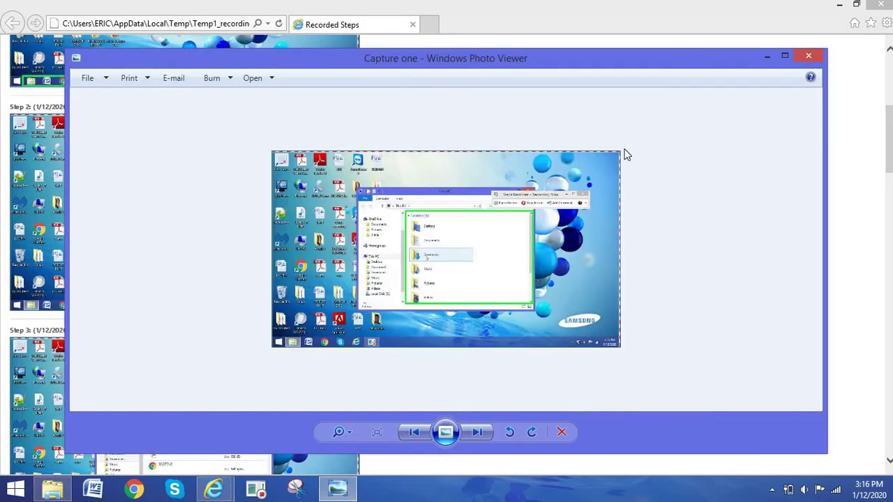
{"action": "left_click", "coordinate": [808, 56]}
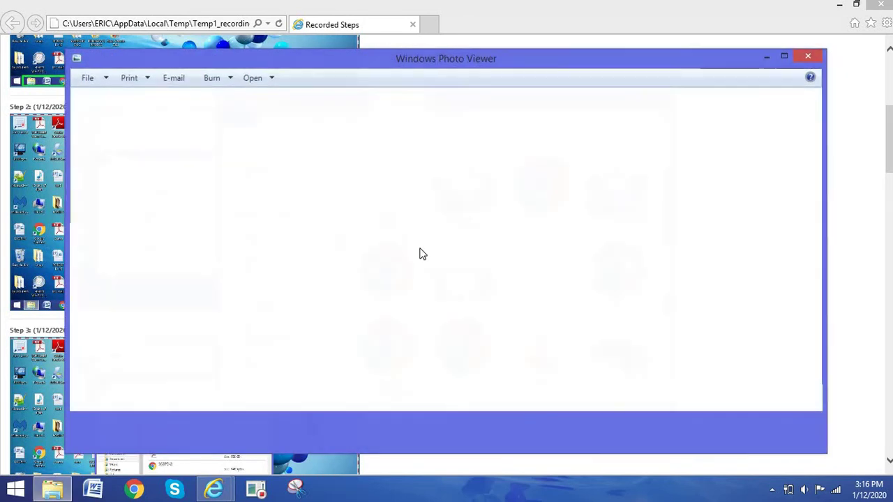
{"action": "left_click", "coordinate": [711, 115]}
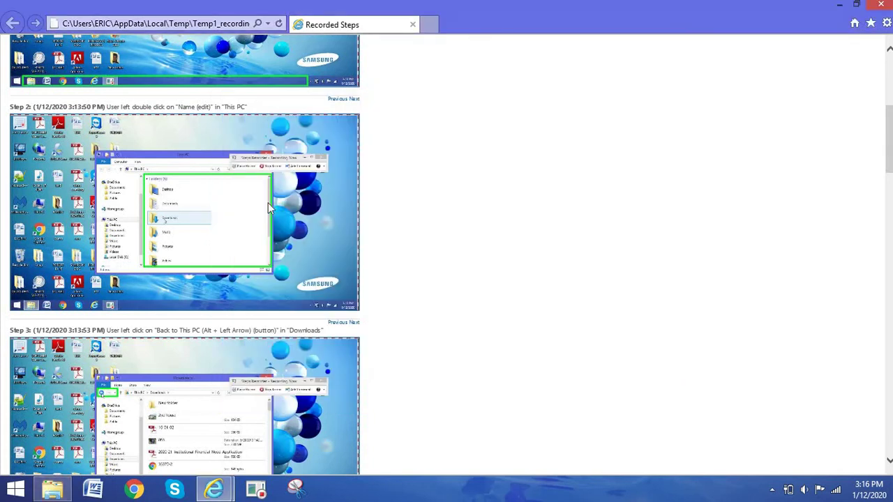
Step: Examine the snip types available in Snipping Tool and minimize its window
{"action": "left_click", "coordinate": [297, 488]}
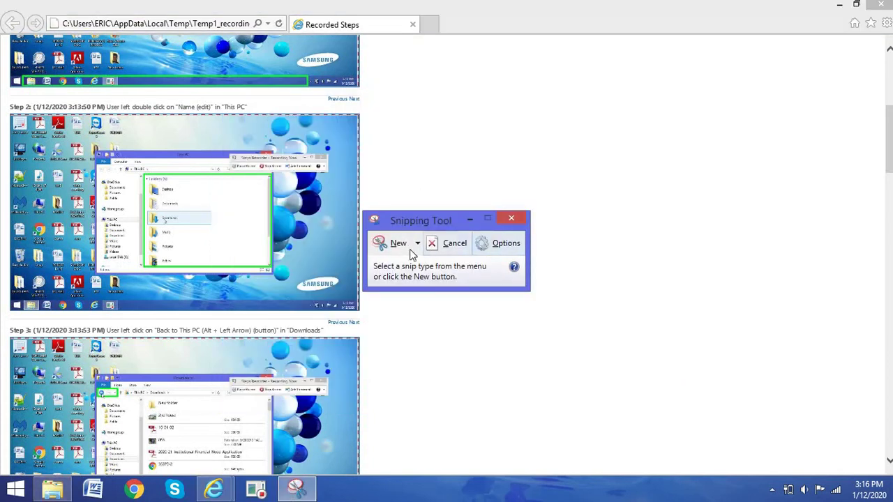
{"action": "left_click", "coordinate": [417, 244]}
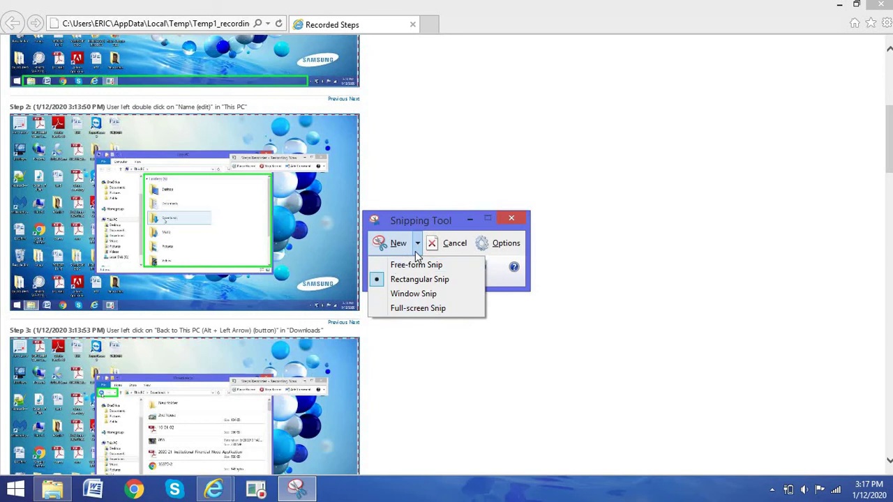
{"action": "left_click", "coordinate": [418, 248]}
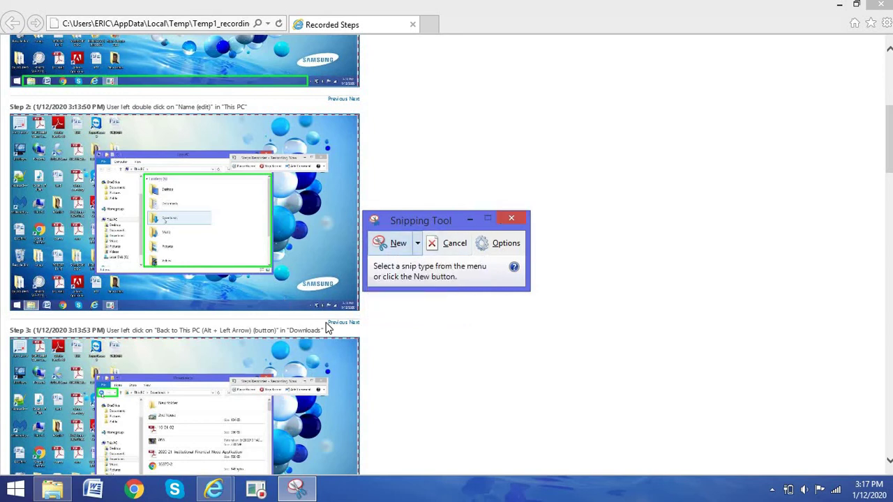
{"action": "left_click", "coordinate": [393, 245]}
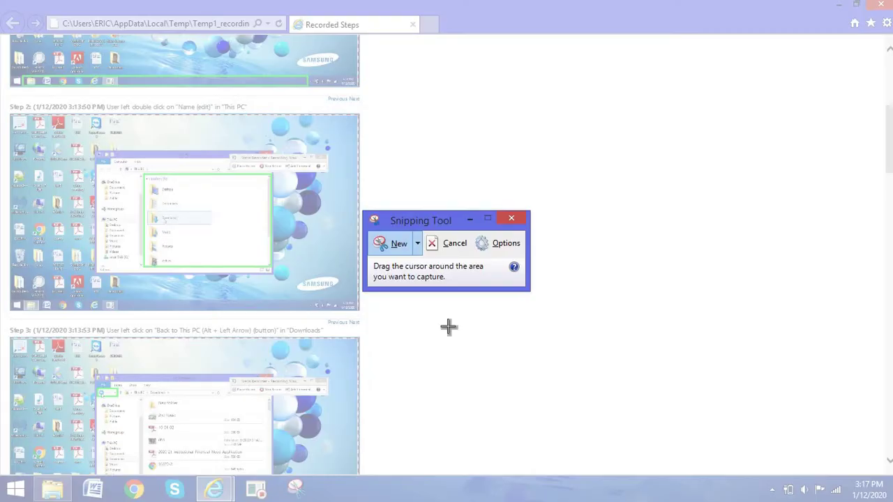
{"action": "left_click", "coordinate": [452, 244]}
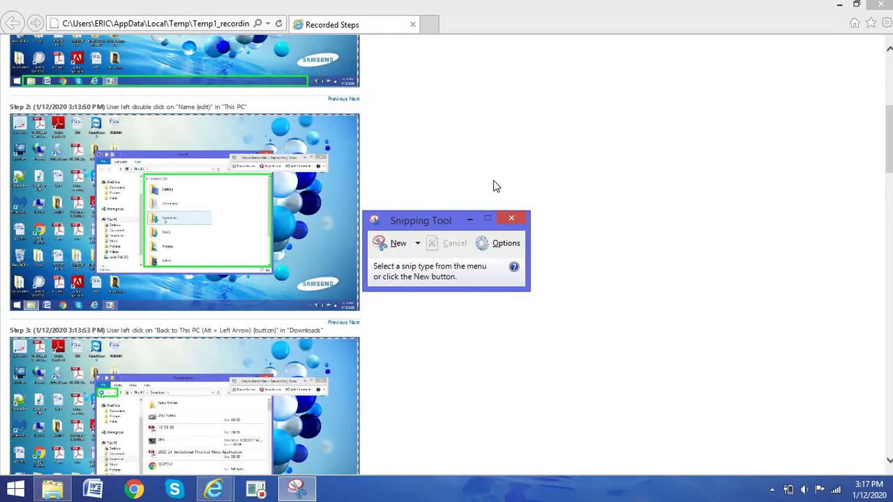
{"action": "left_click", "coordinate": [469, 222]}
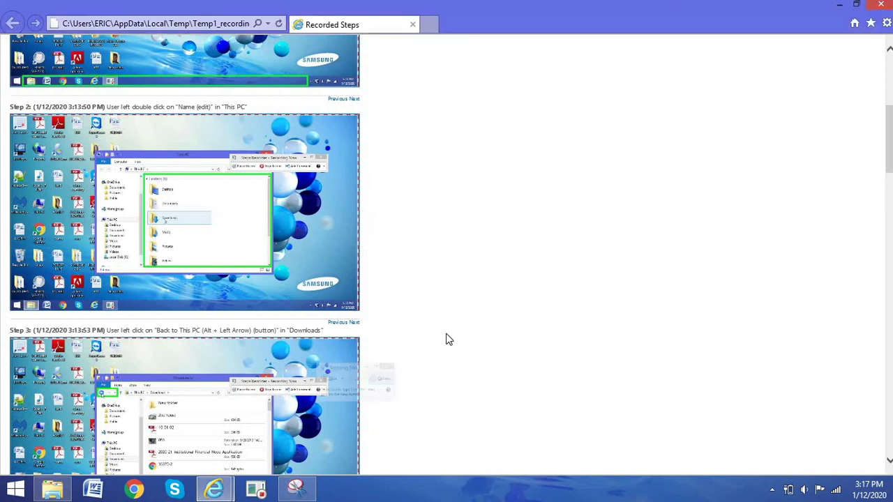
Step: Capture the Step 4 screenshot in the report as a new rectangular snip
{"action": "scroll", "coordinate": [446, 339], "scroll_direction": "down", "scroll_amount": 5}
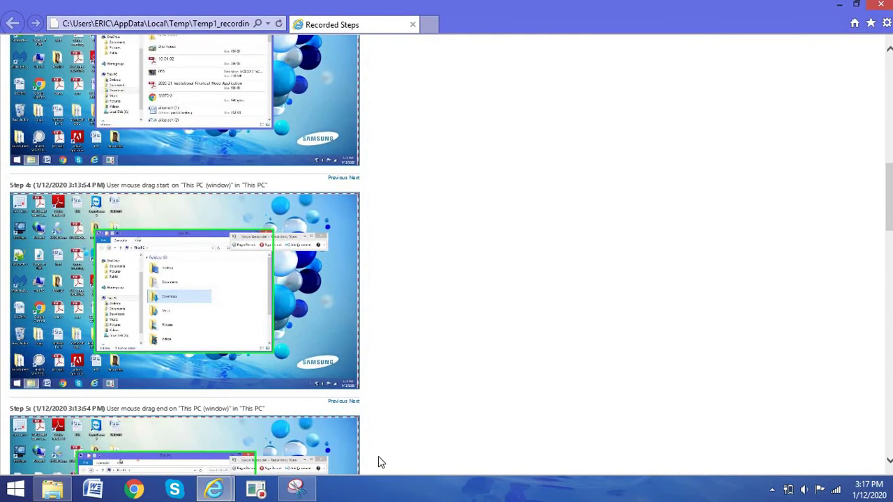
{"action": "left_click", "coordinate": [297, 489]}
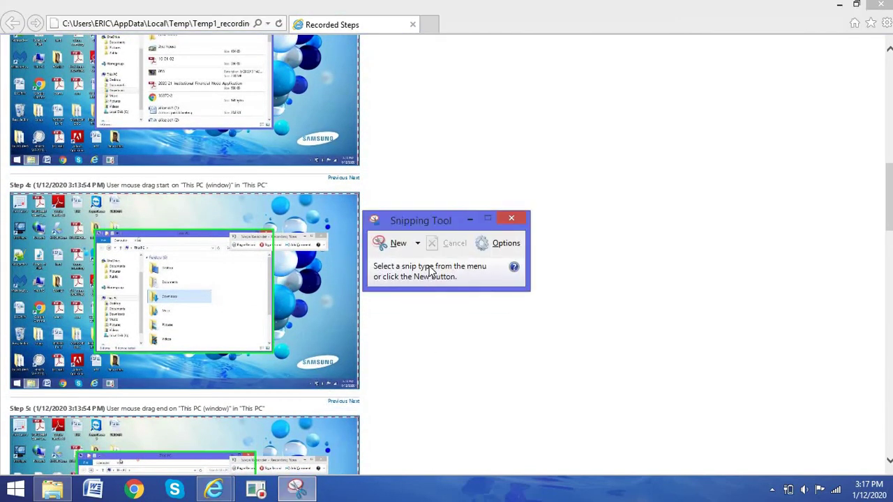
{"action": "left_click", "coordinate": [402, 244]}
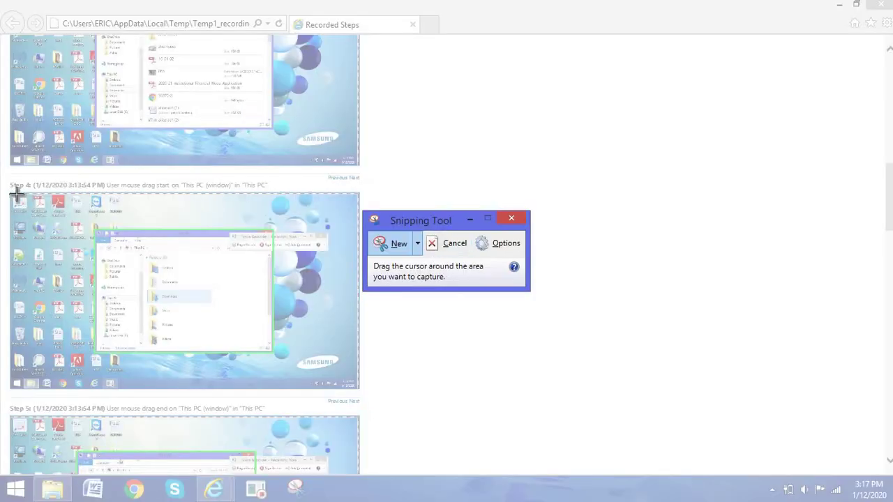
{"action": "left_click_drag", "start_coordinate": [9, 193], "coordinate": [360, 387]}
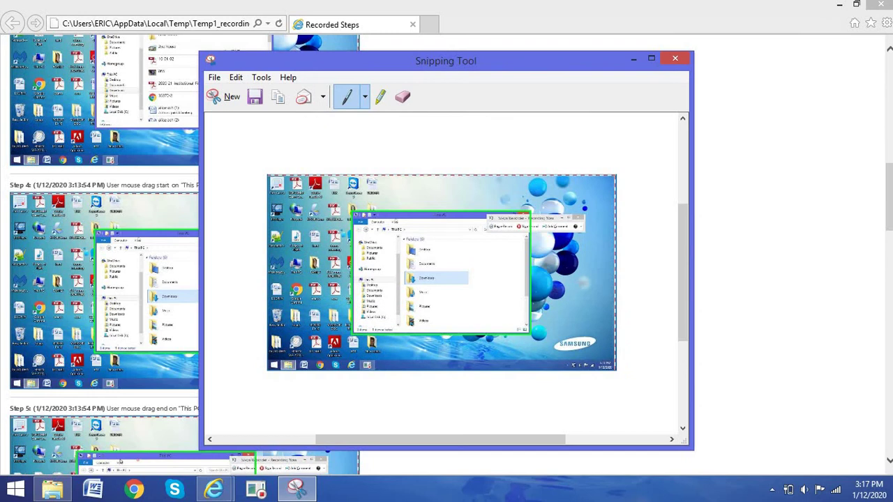
Step: Save the new snip as a PNG named Capture two in the OneDrive Documents folder
{"action": "left_click", "coordinate": [218, 79]}
{"action": "left_click", "coordinate": [251, 113]}
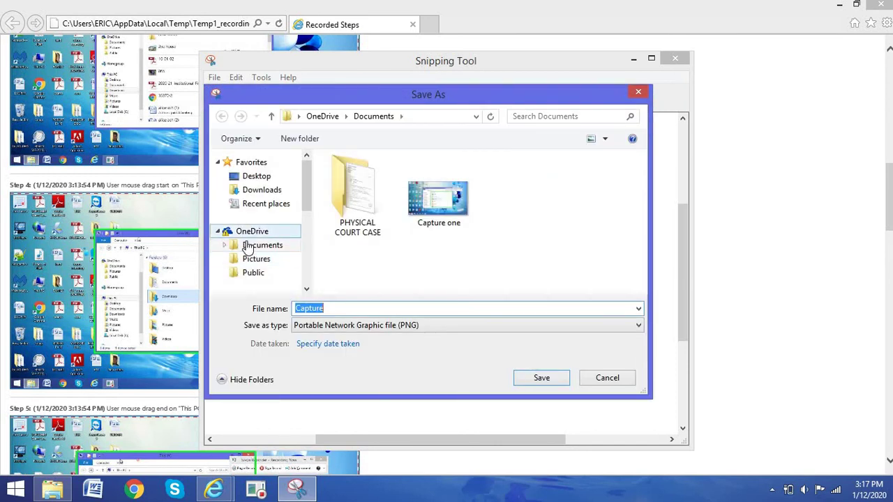
{"action": "left_click", "coordinate": [248, 246]}
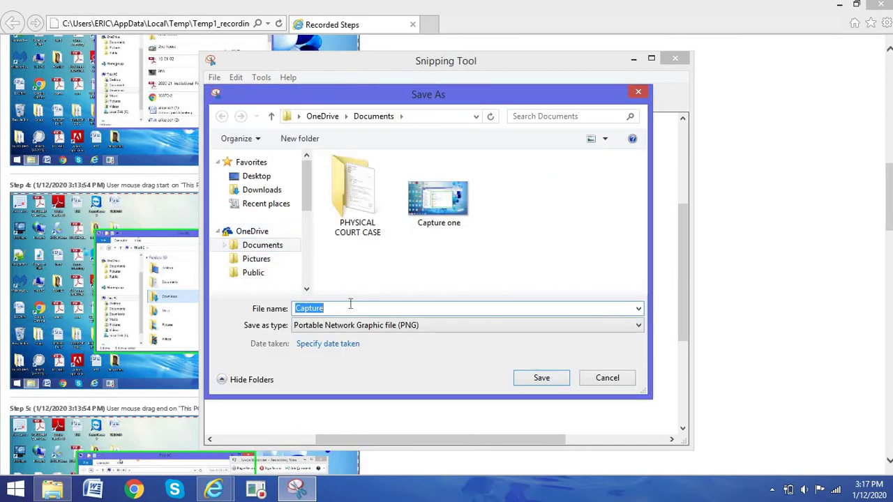
{"action": "left_click", "coordinate": [348, 307]}
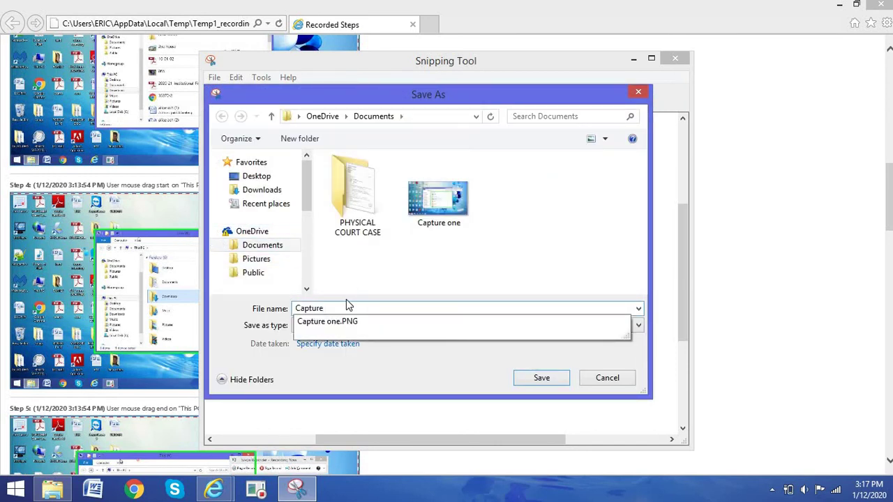
{"action": "type", "text": "two"}
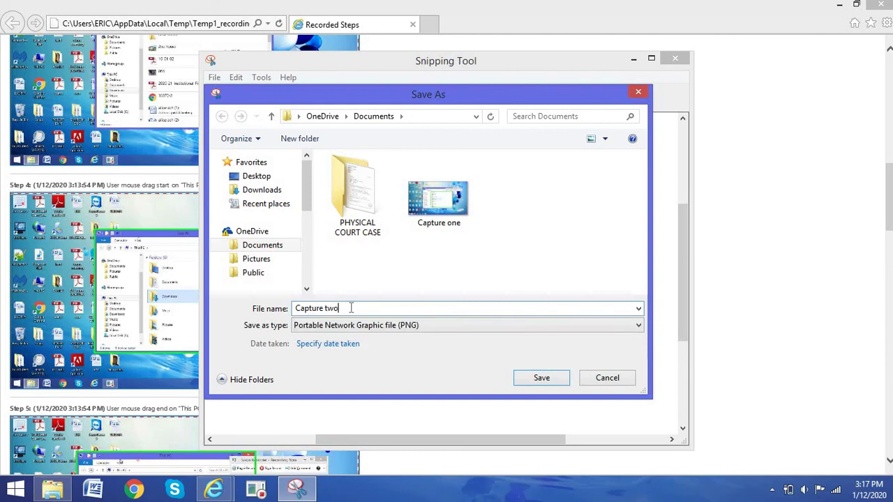
{"action": "left_click", "coordinate": [538, 378]}
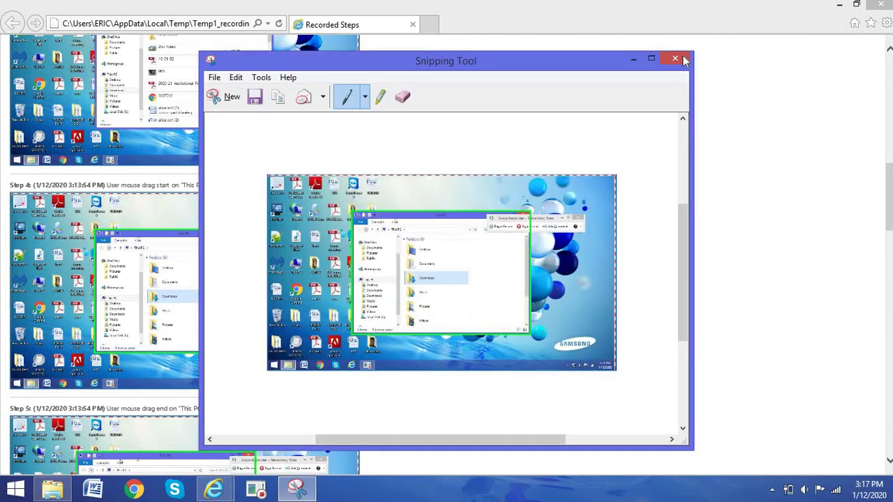
Step: Close Snipping Tool and the Recorded Steps report window
{"action": "left_click", "coordinate": [675, 60]}
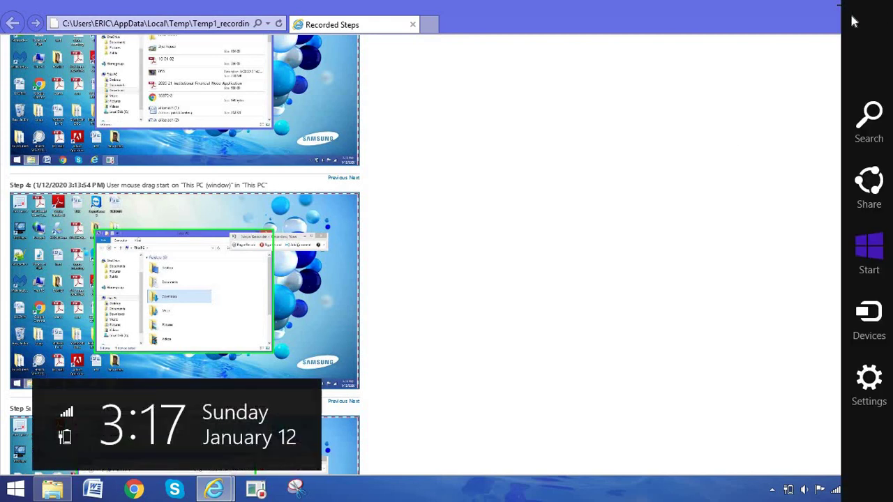
{"action": "left_click", "coordinate": [882, 7]}
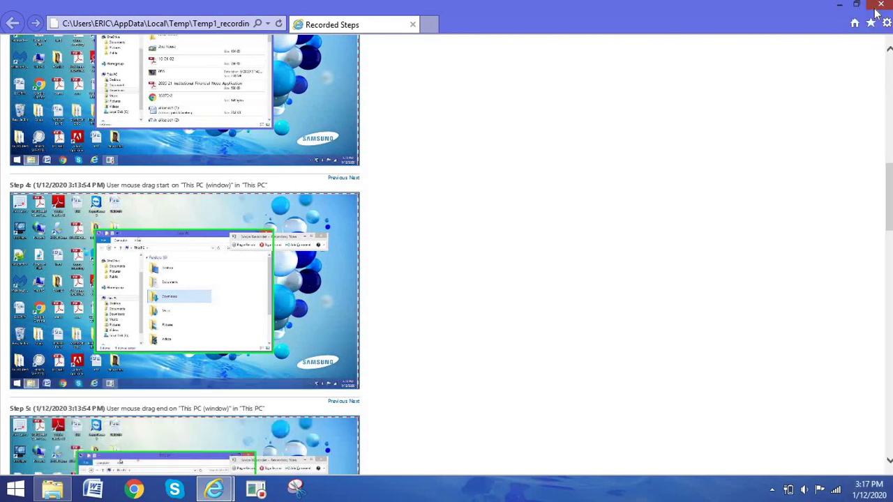